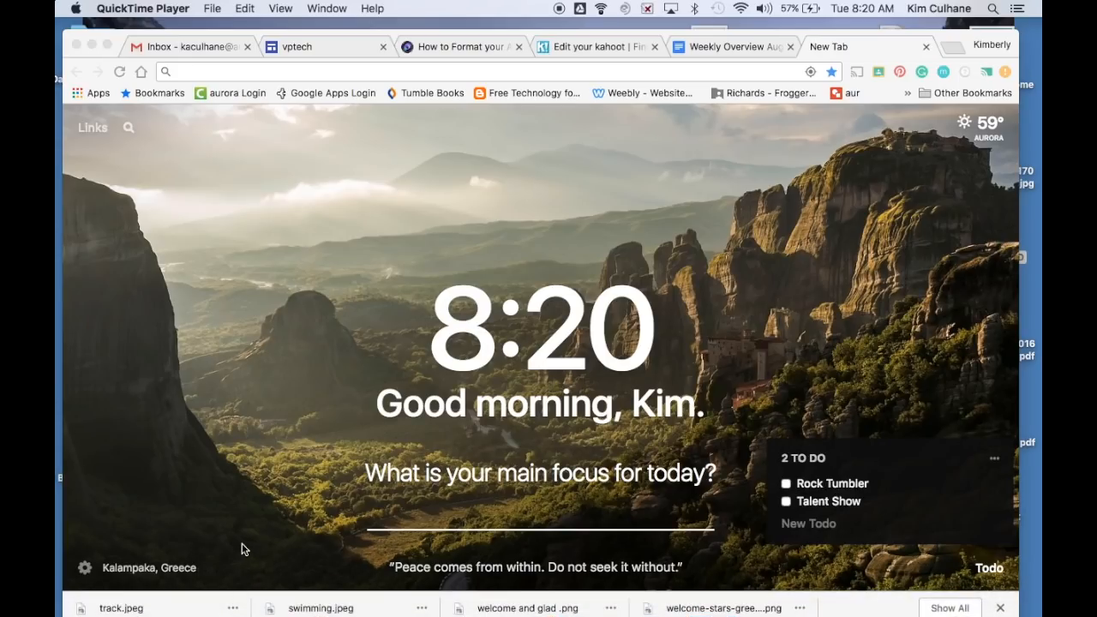
# - Move the iMovie icon in Launchpad to the bottom row beside iBooks, and close Launchpad
pyautogui.moveTo(228, 601)
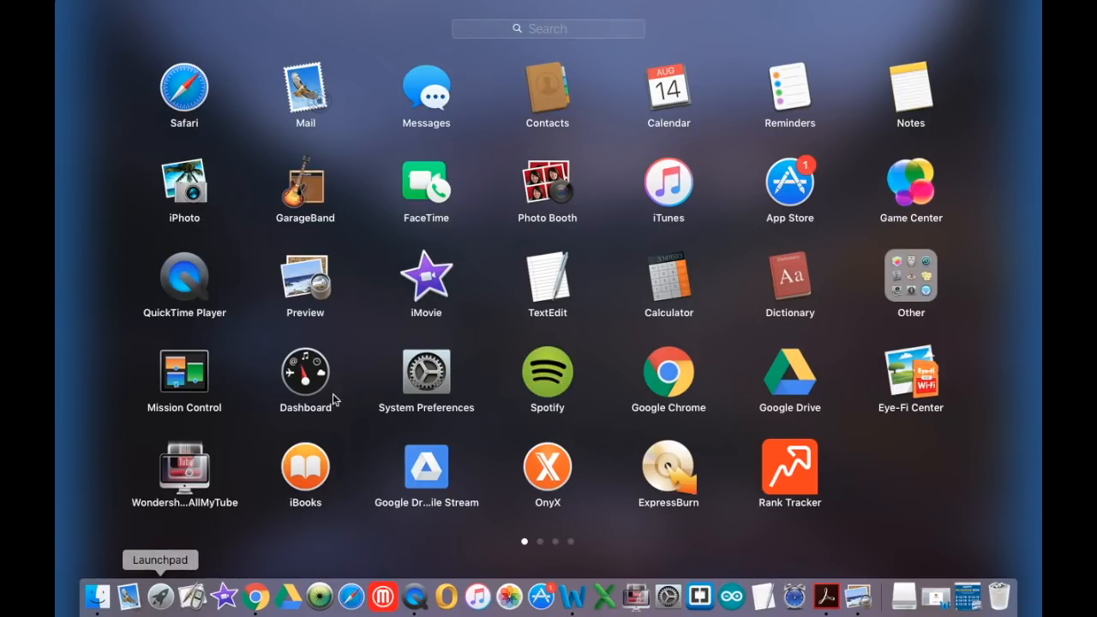
pyautogui.moveTo(437, 284); pyautogui.dragTo(323, 462)
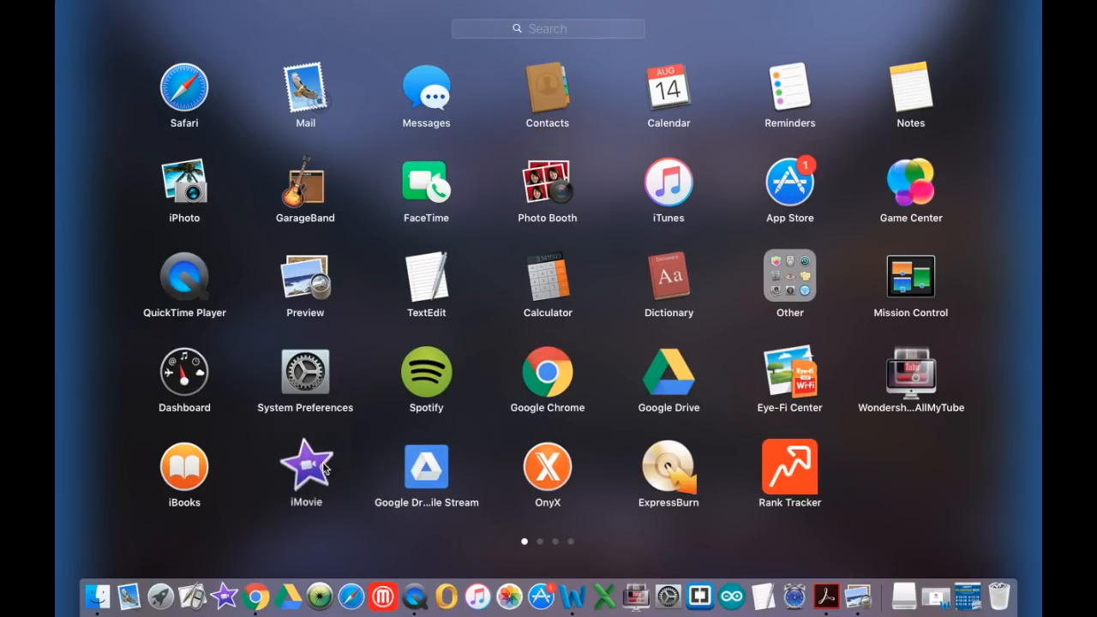
pyautogui.click(291, 520)
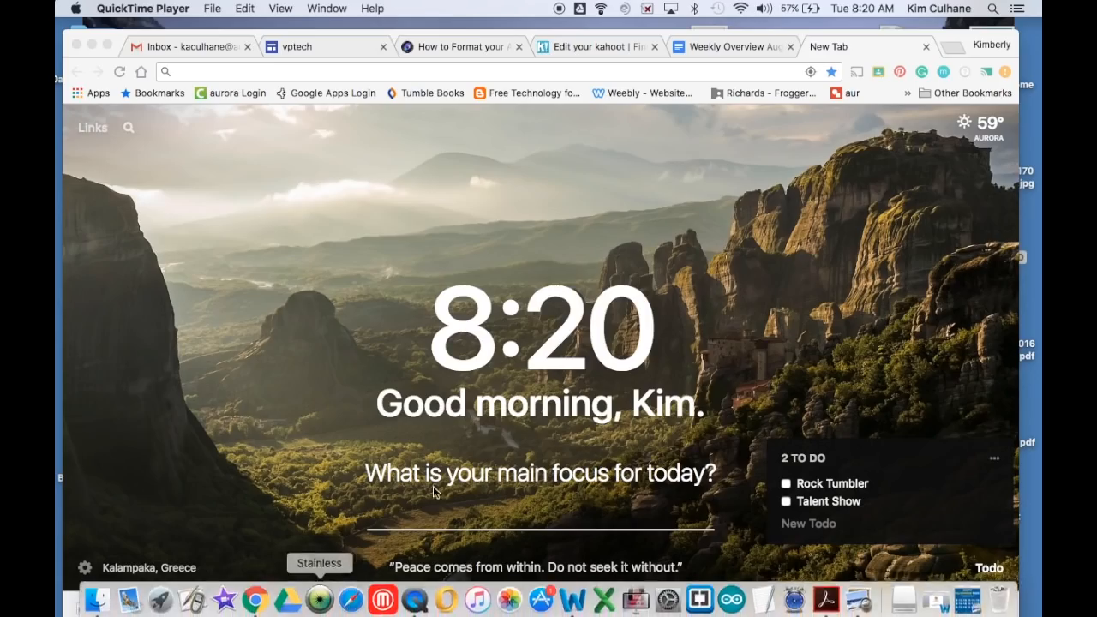
# - Switch to Chrome and search Google Images for "No School on Friday"
pyautogui.click(451, 72)
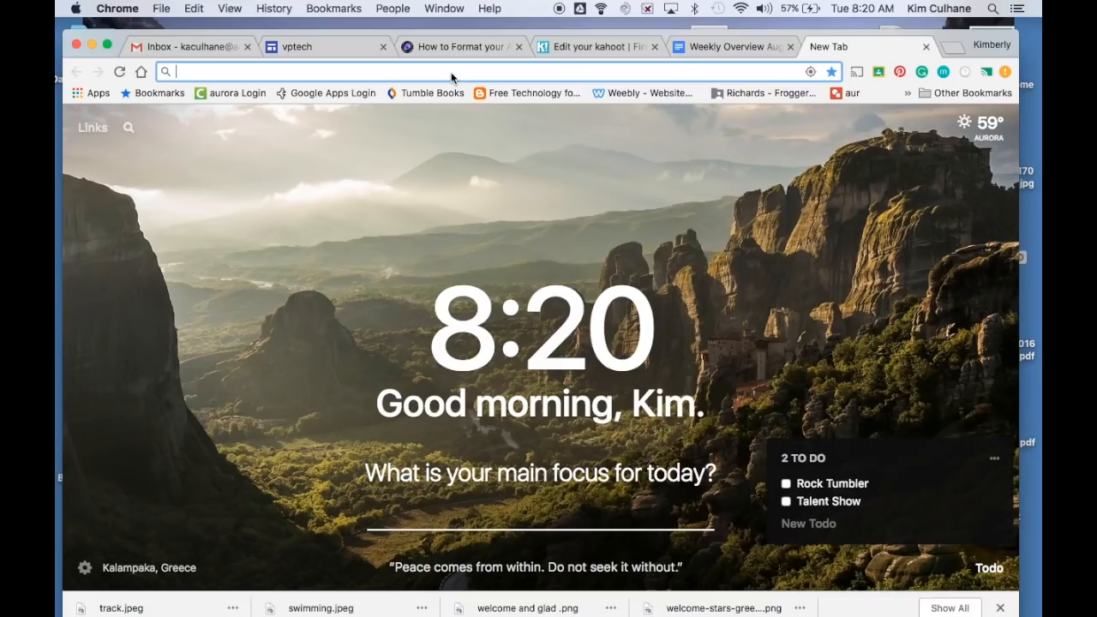
pyautogui.write('No School')
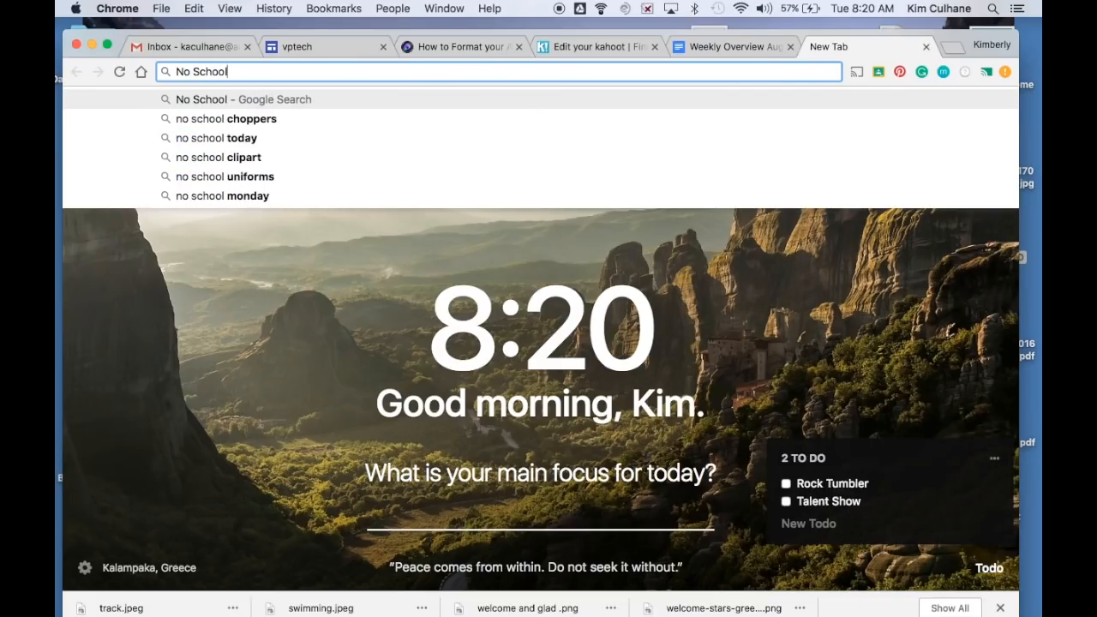
pyautogui.write(' on Friday')
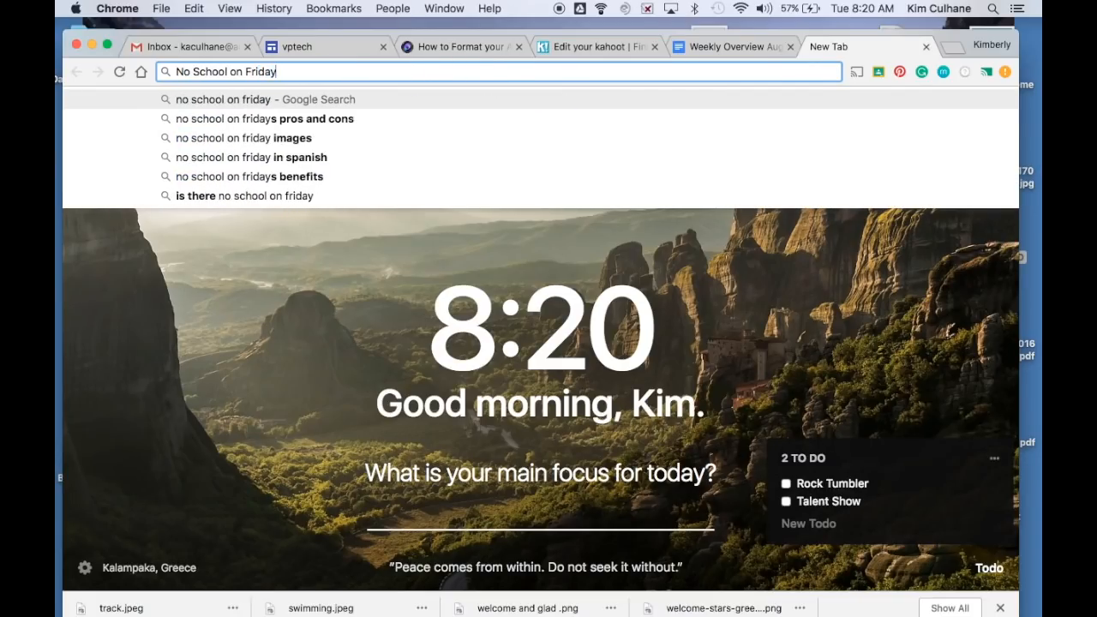
pyautogui.press('Return')
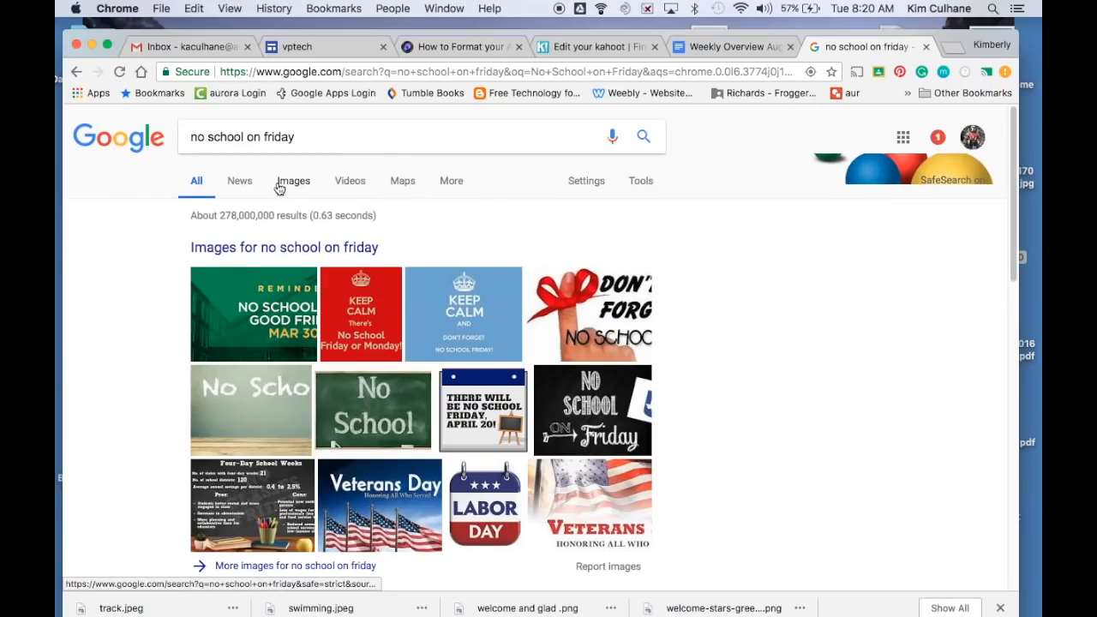
pyautogui.click(292, 182)
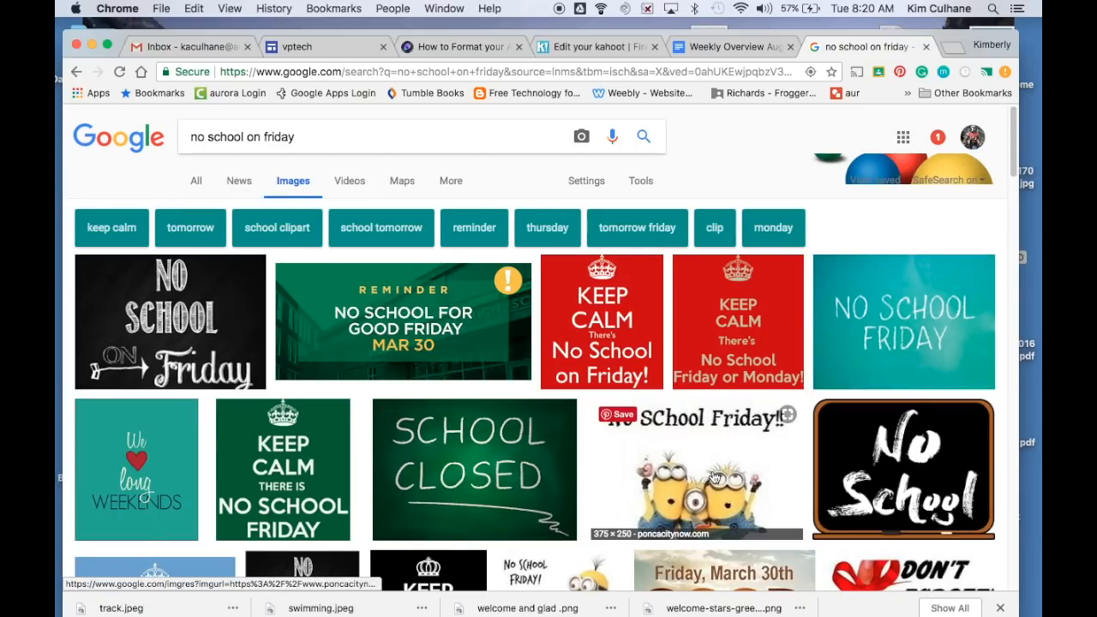
# - Save the full-size "No School" blackboard picture to the Desktop as No School.jpg in JPEG format
pyautogui.scroll(-2, 714, 477)
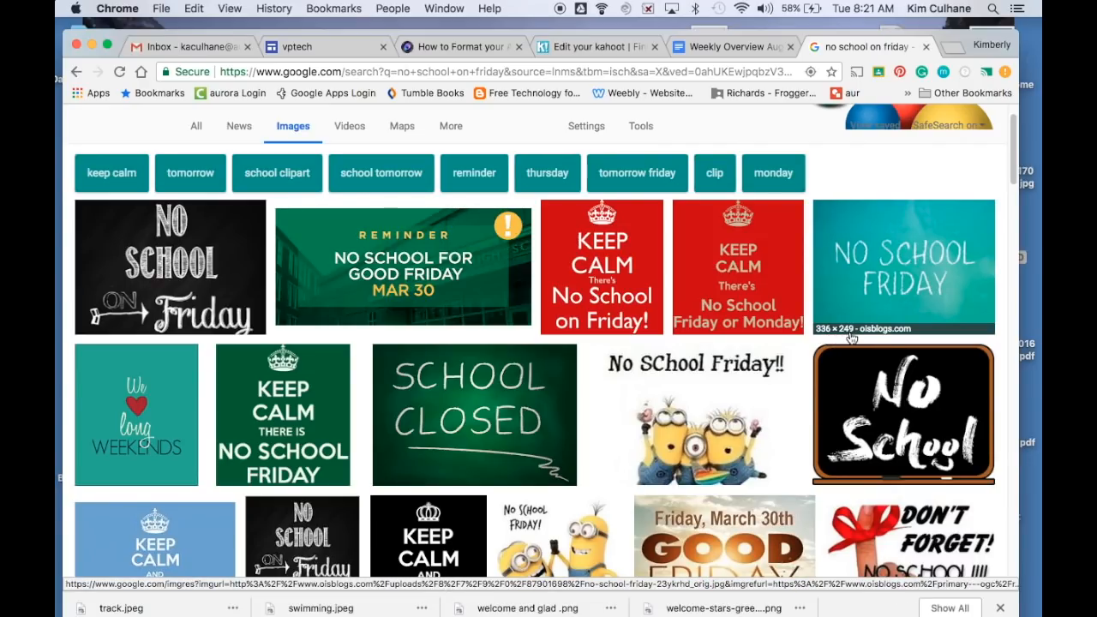
pyautogui.click(868, 414)
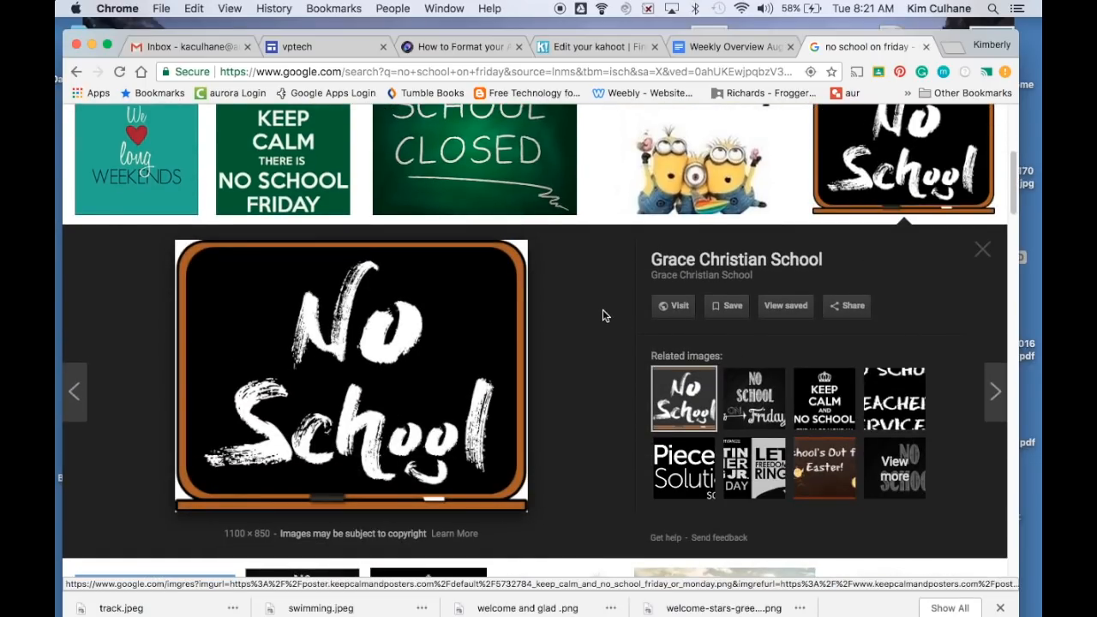
pyautogui.rightClick(395, 317)
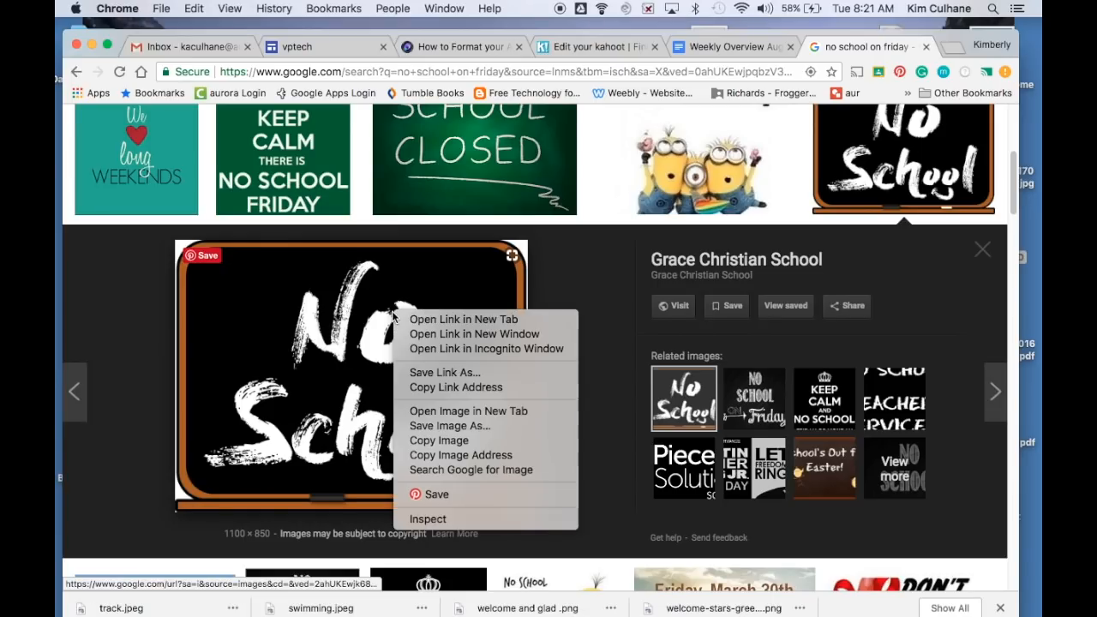
pyautogui.click(461, 426)
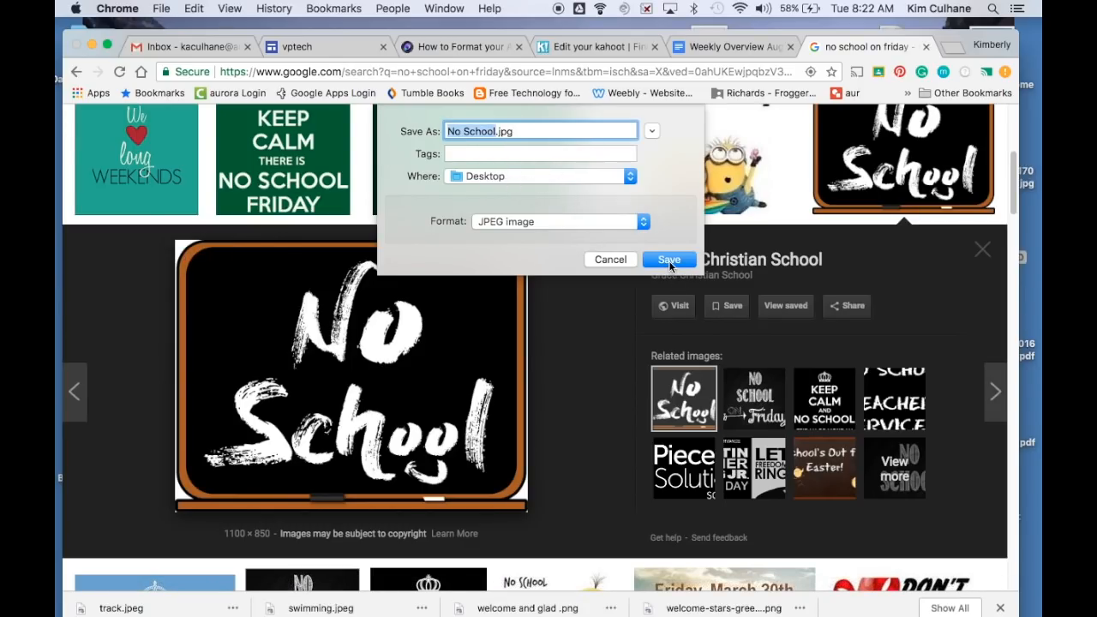
pyautogui.click(670, 261)
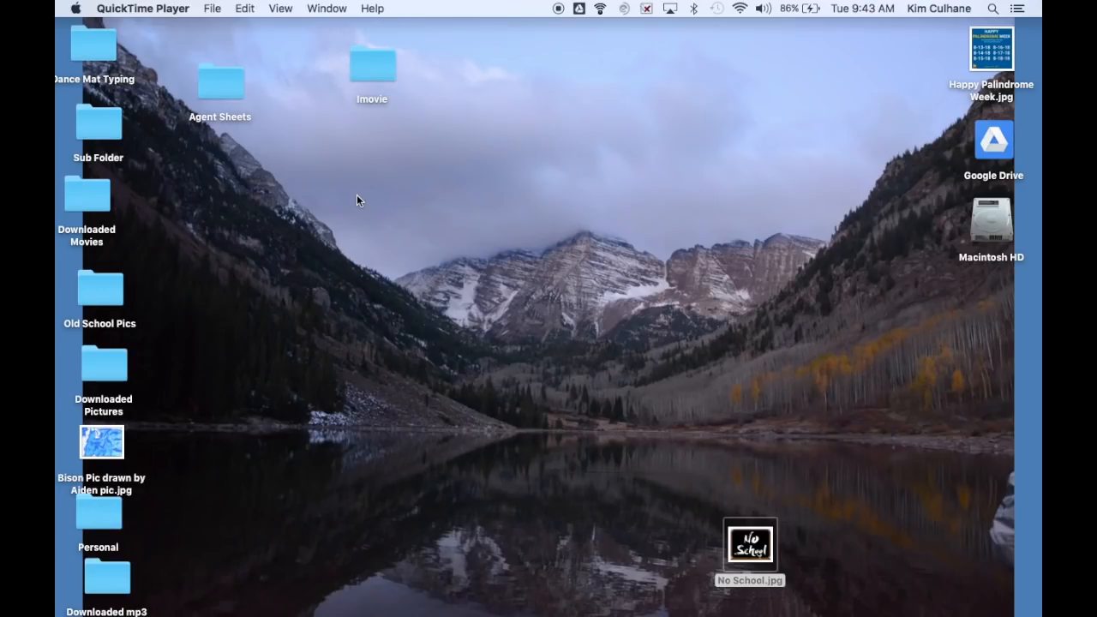
# - Create a desktop folder named "Imovie Pics" and move No School.jpg into it
pyautogui.rightClick(459, 86)
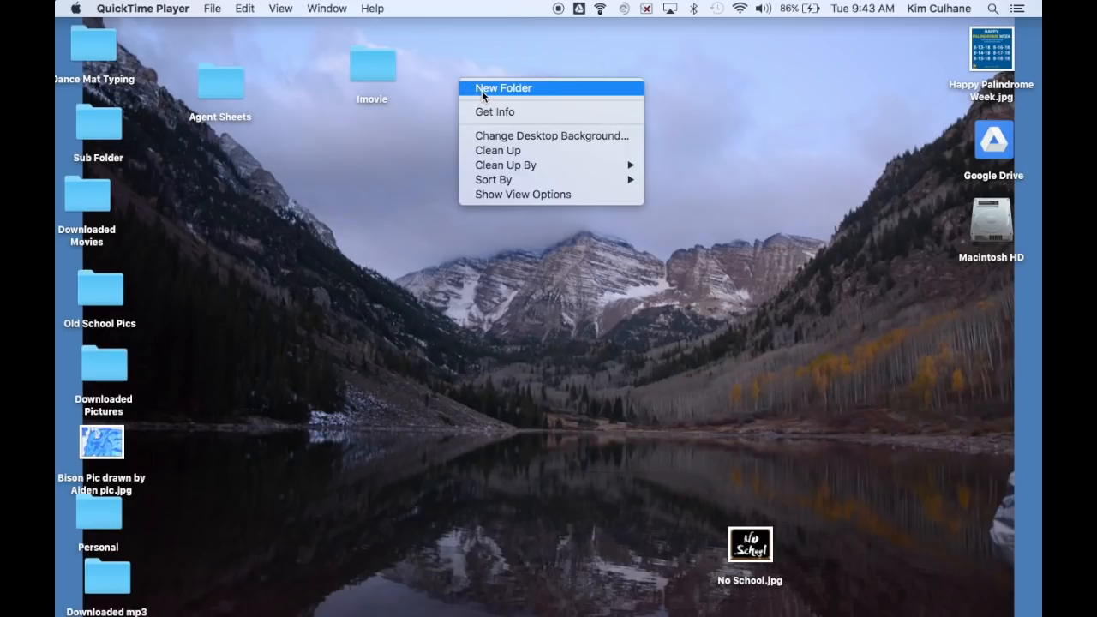
pyautogui.click(482, 90)
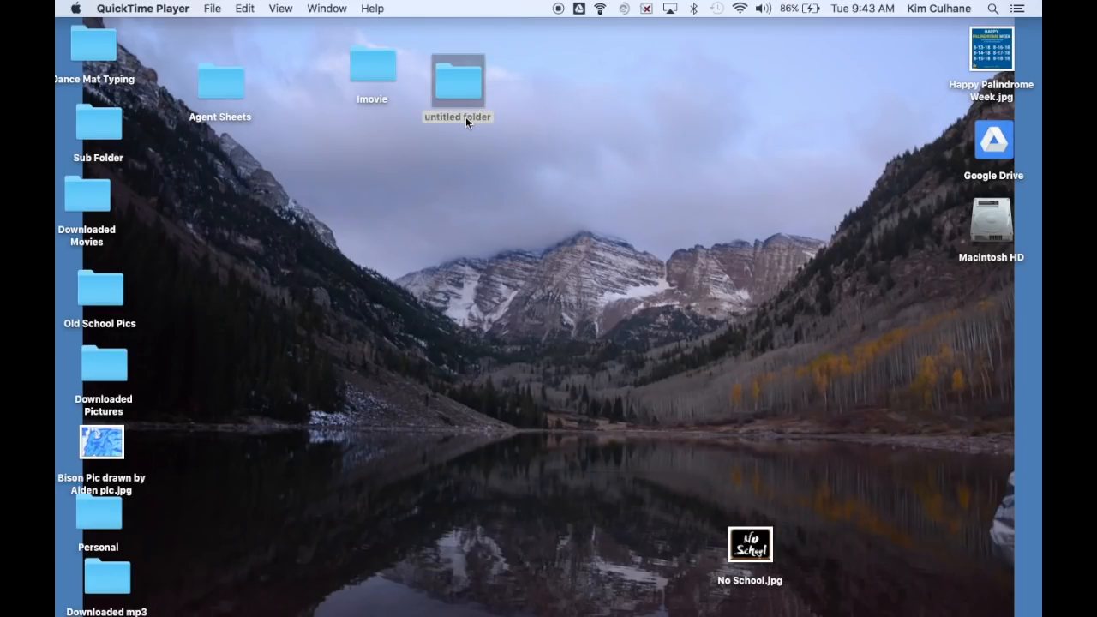
pyautogui.click(465, 117)
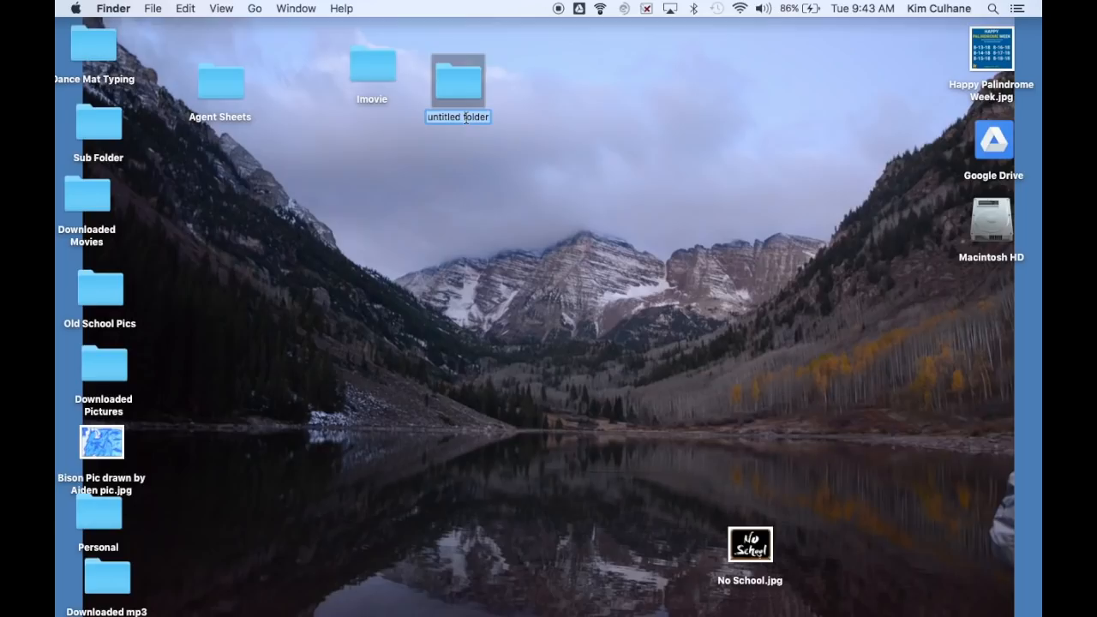
pyautogui.write('Imovie Pics')
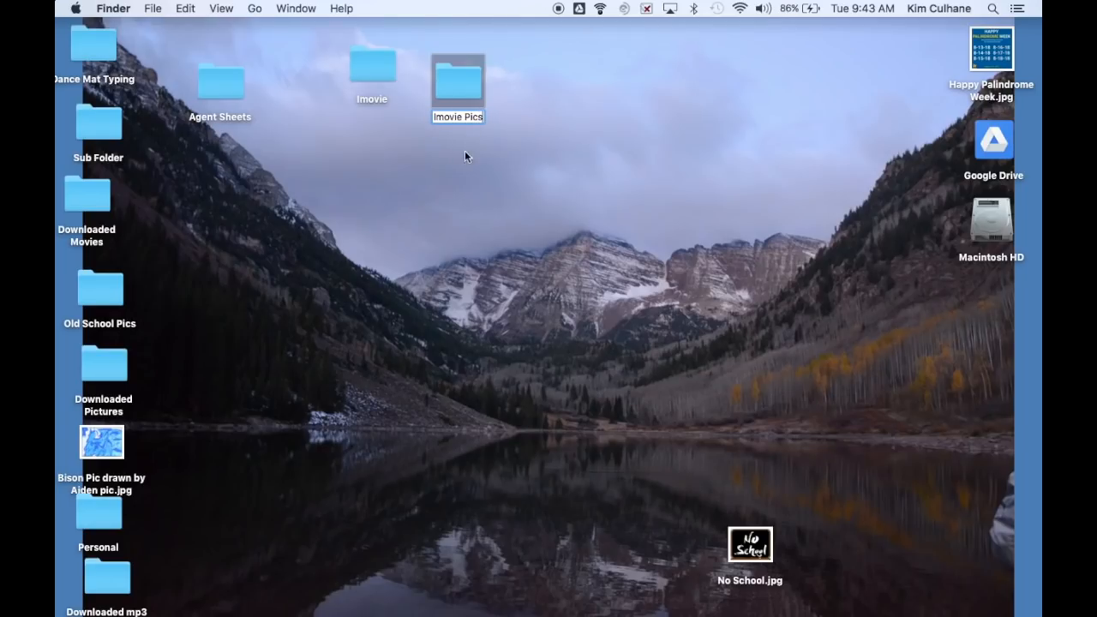
pyautogui.click(477, 216)
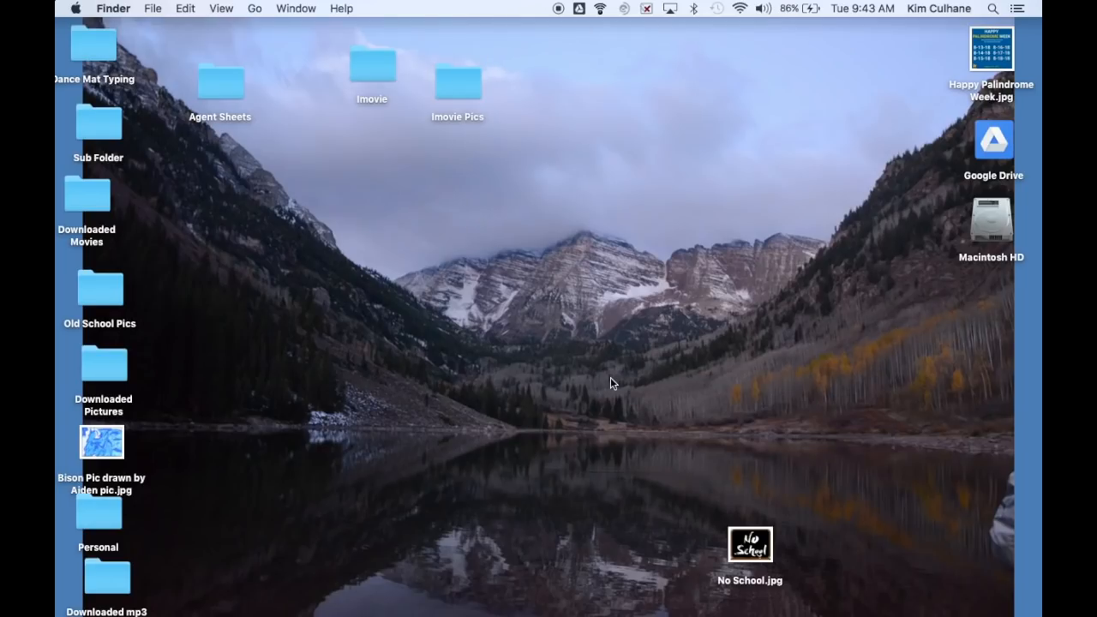
pyautogui.moveTo(749, 538); pyautogui.dragTo(462, 118)
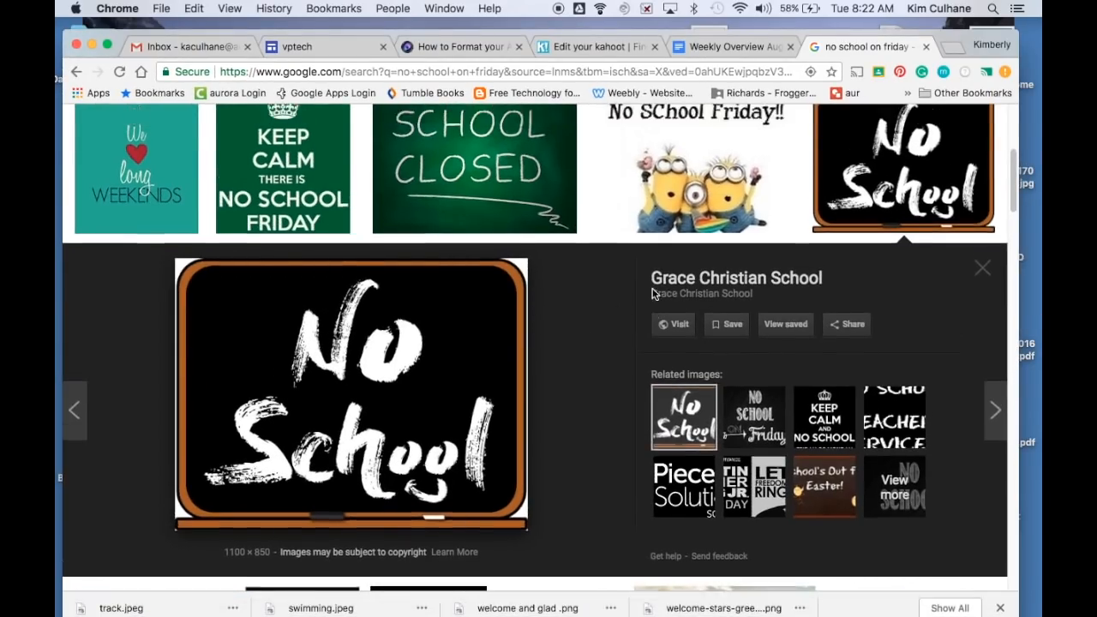
# - Return to the image search in Chrome and change the query to "no school on Monday"
pyautogui.scroll(4, 654, 294)
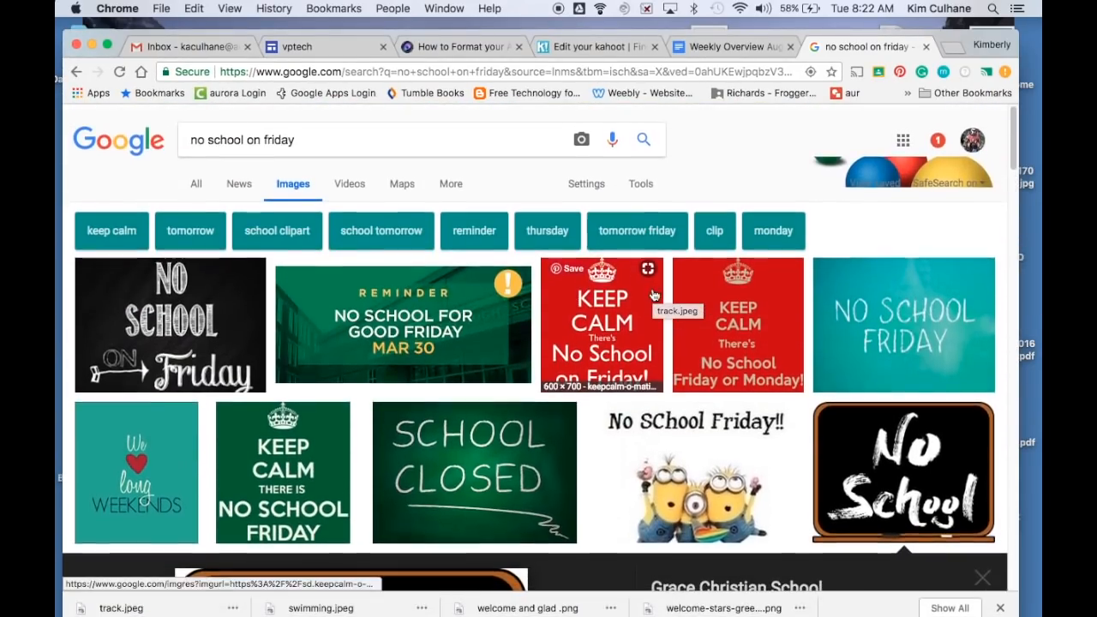
pyautogui.moveTo(307, 142); pyautogui.dragTo(264, 139)
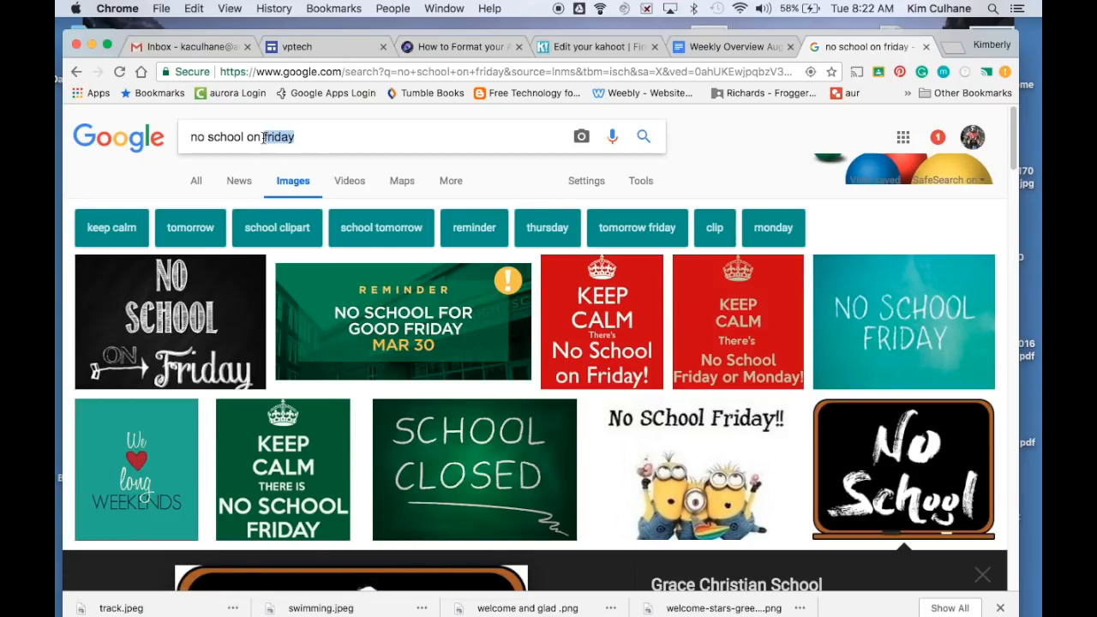
pyautogui.write('Monday')
pyautogui.press('Return')
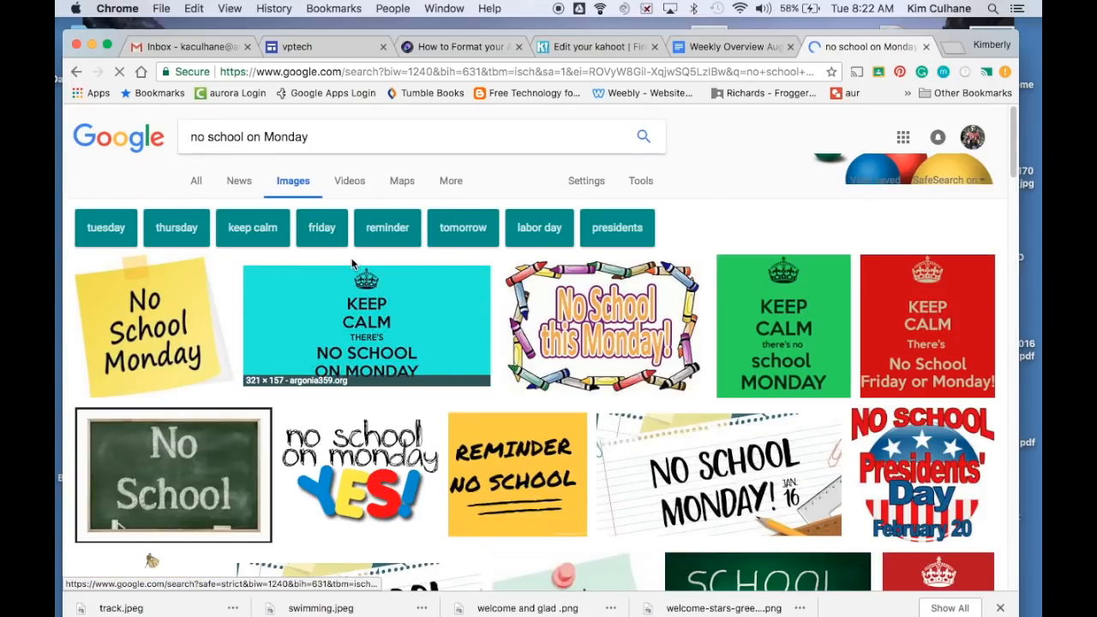
# - Save the green "School Closed Monday!" picture to the Desktop as "NO School on Monday.JPG" and move it into the Imovie Pics folder
pyautogui.scroll(-1, 380, 335)
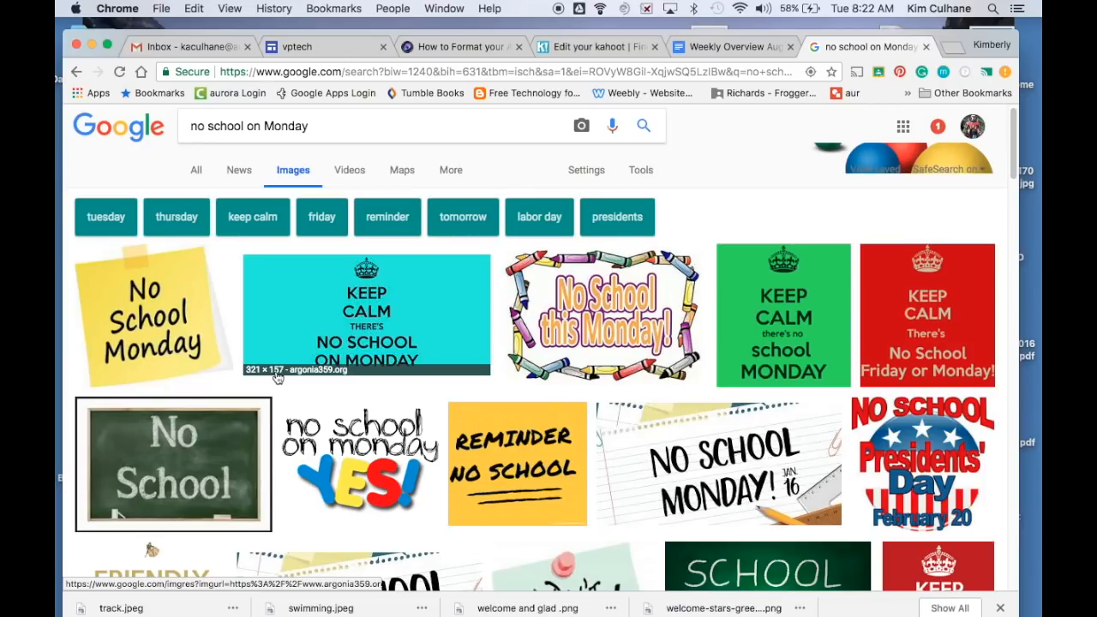
pyautogui.click(754, 567)
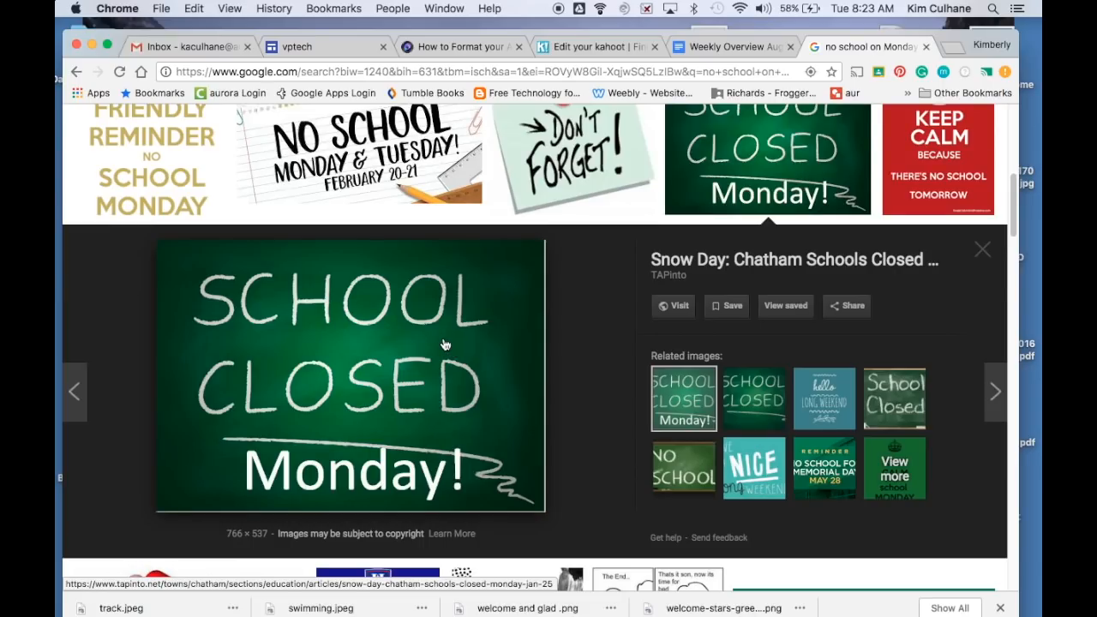
pyautogui.rightClick(384, 346)
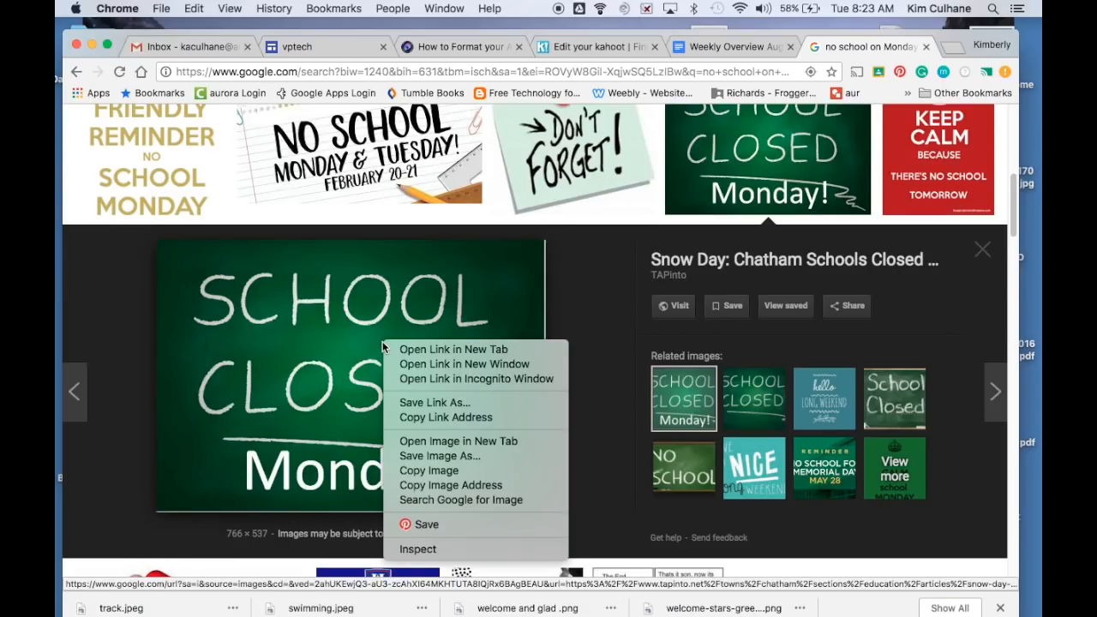
pyautogui.click(454, 457)
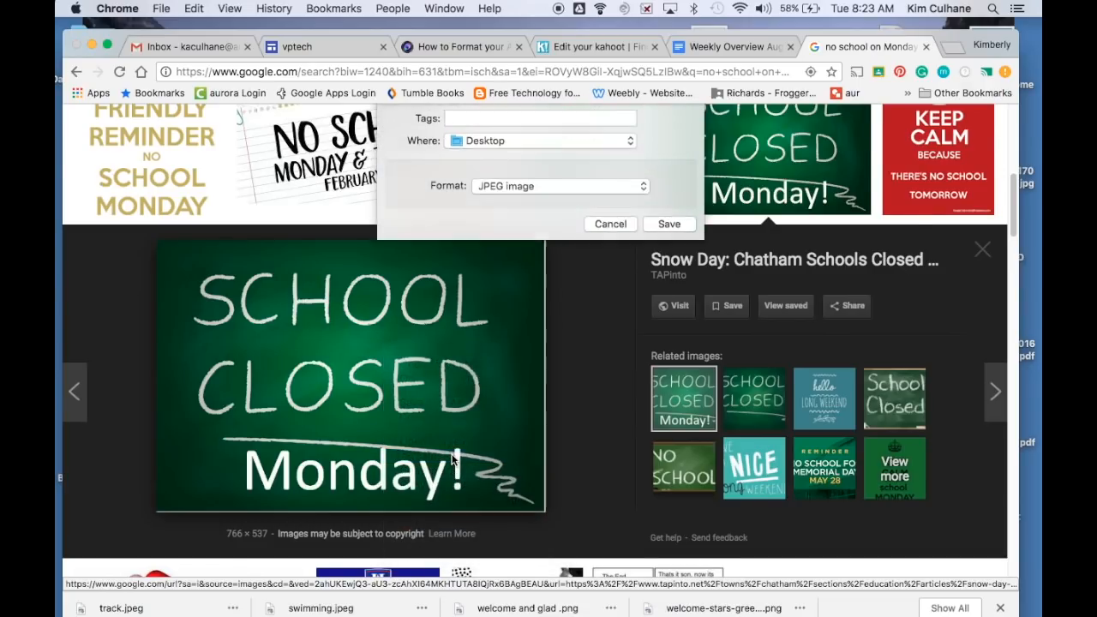
pyautogui.write('NO School on')
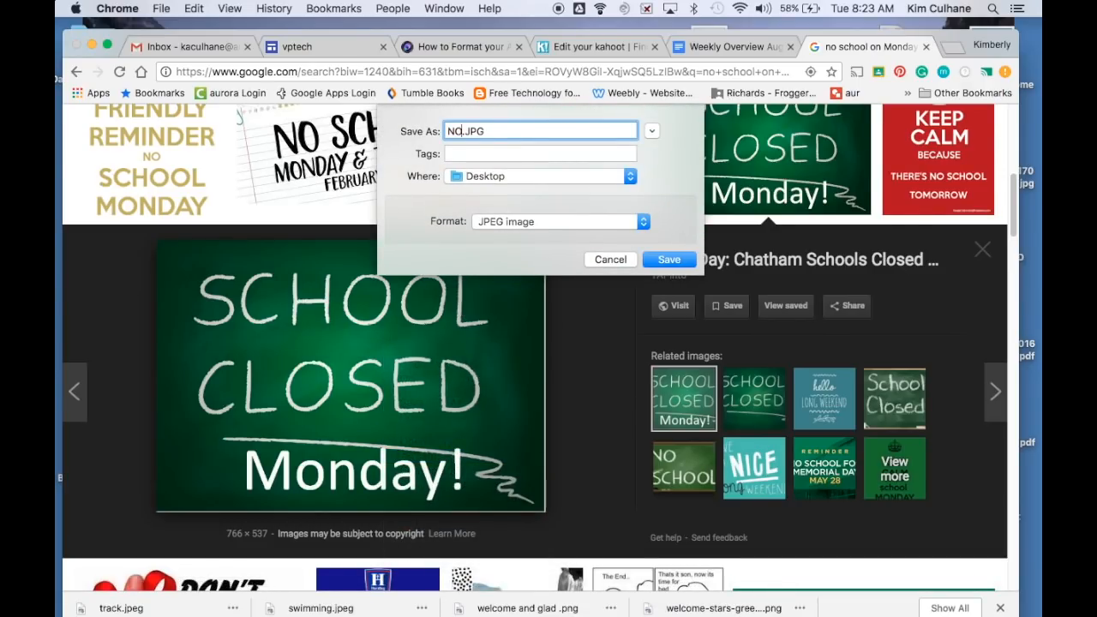
pyautogui.write(' MOnda')
pyautogui.press('BackSpace')
pyautogui.press('BackSpace')
pyautogui.press('BackSpace')
pyautogui.press('BackSpace')
pyautogui.write('onday')
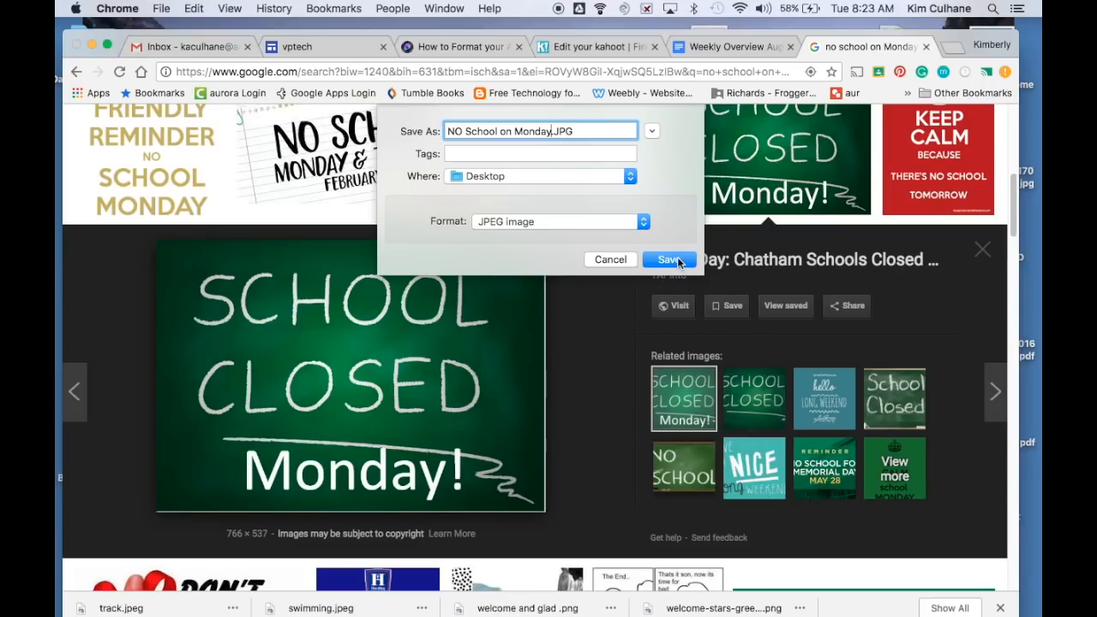
pyautogui.click(669, 260)
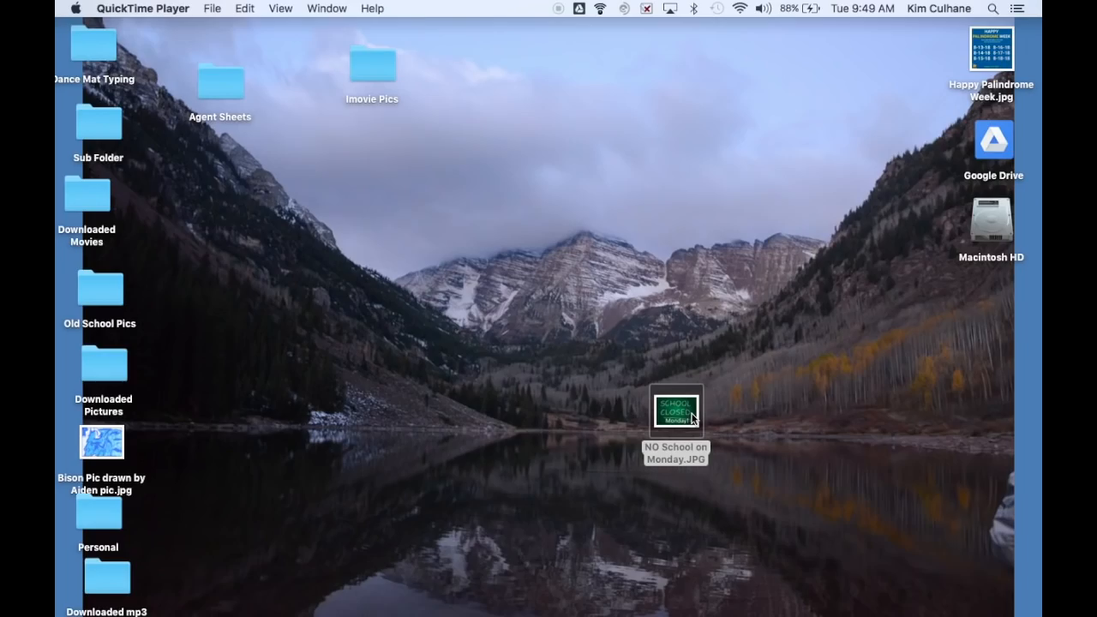
pyautogui.moveTo(692, 418); pyautogui.dragTo(387, 68)
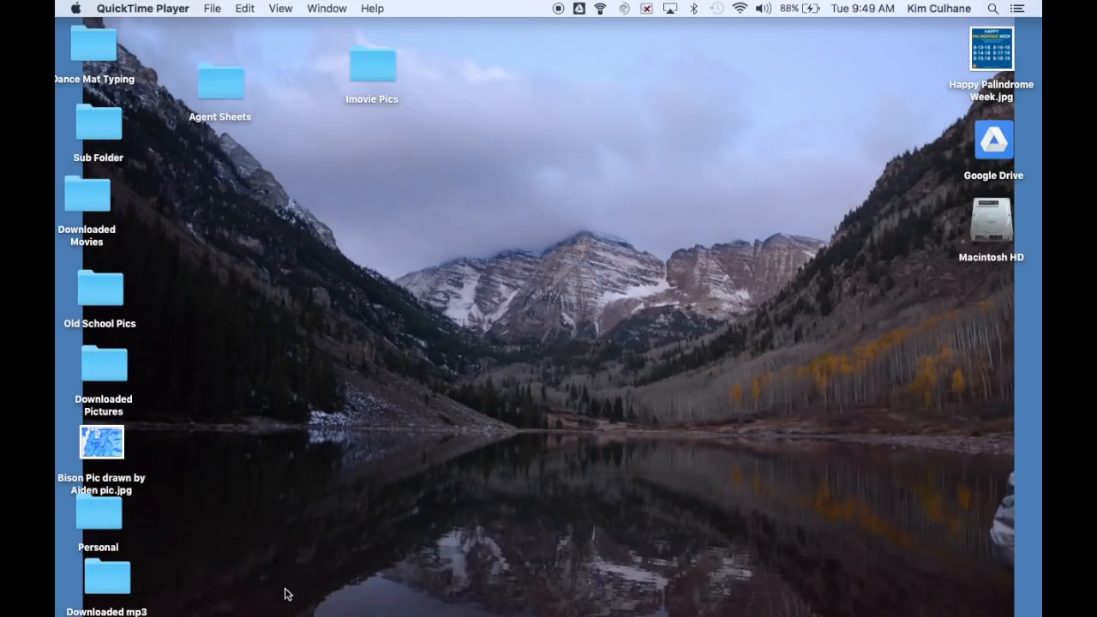
# - Switch to iMovie and show the clips of the "a b day" event from the library
pyautogui.moveTo(268, 611)
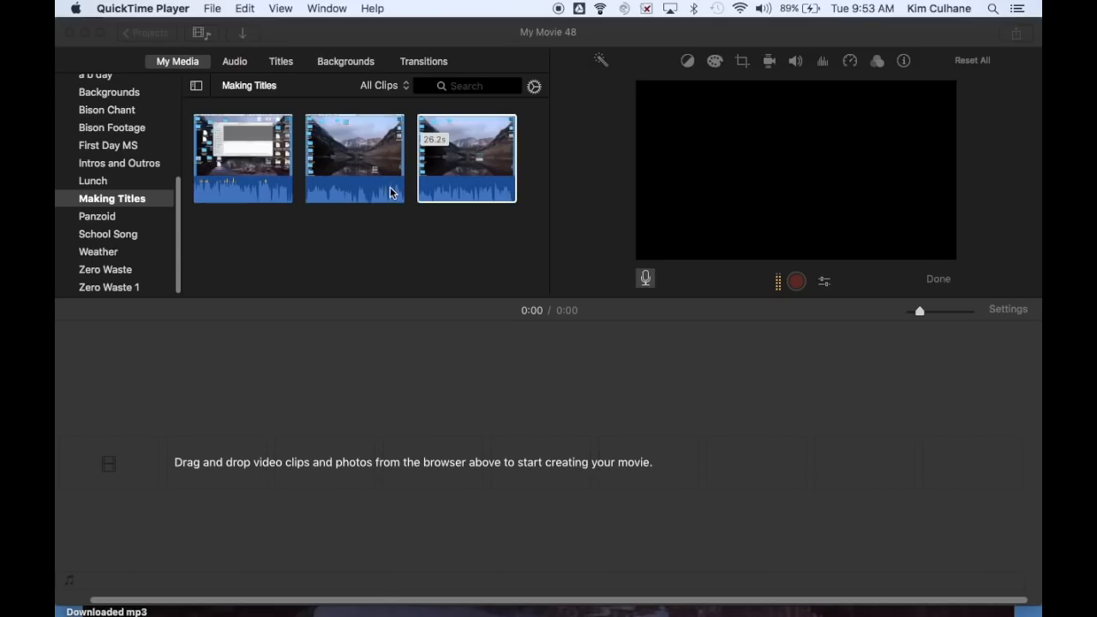
pyautogui.scroll(2, 98, 116)
pyautogui.scroll(5, 98, 116)
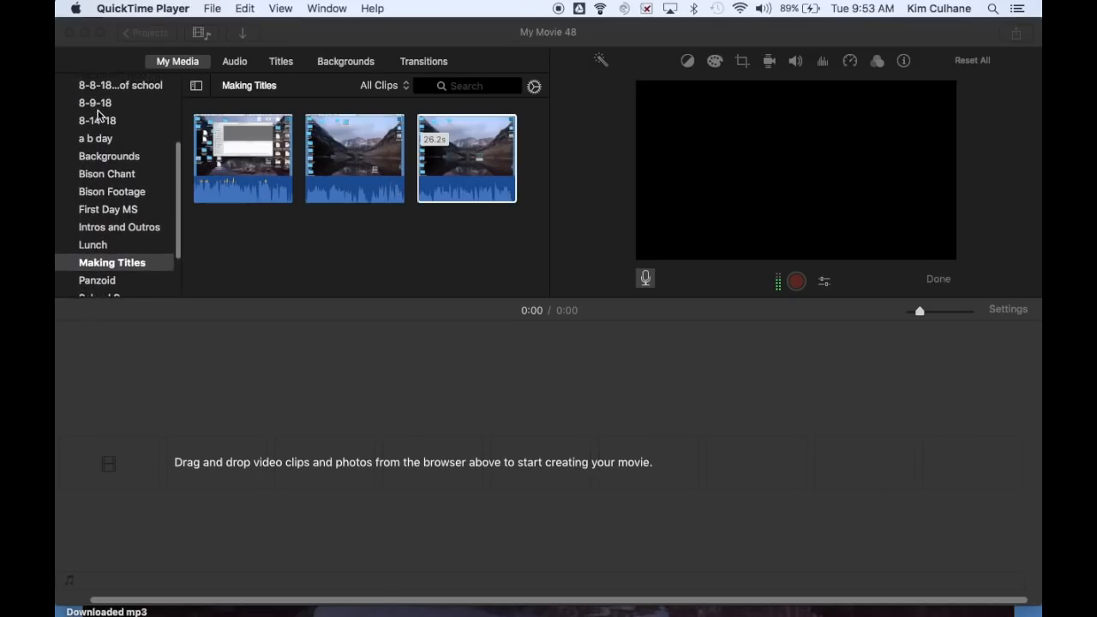
pyautogui.click(105, 149)
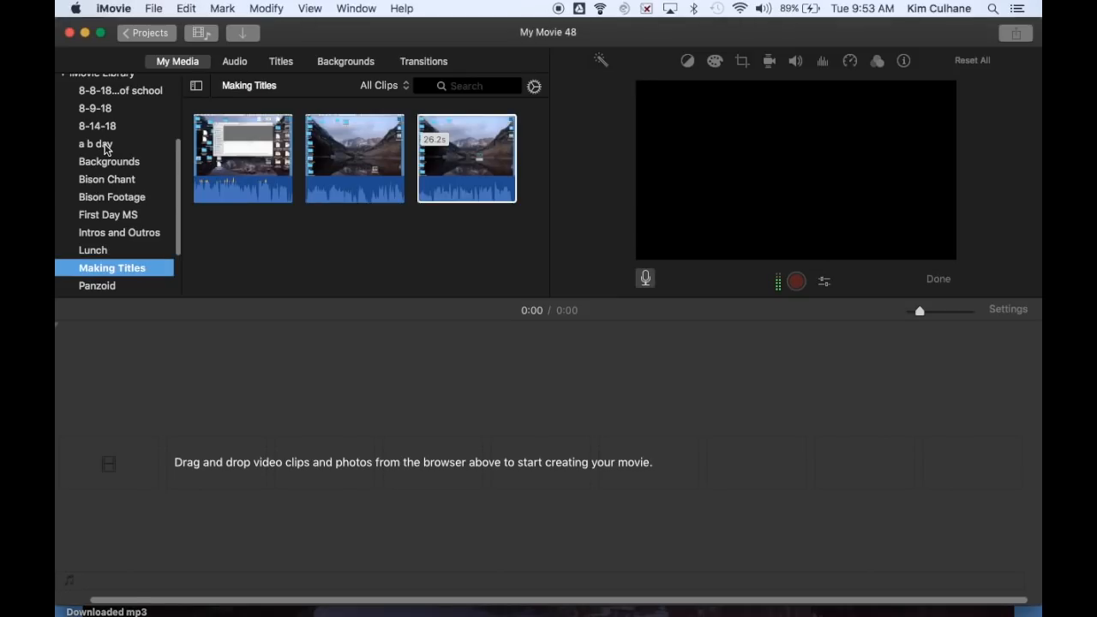
pyautogui.click(105, 146)
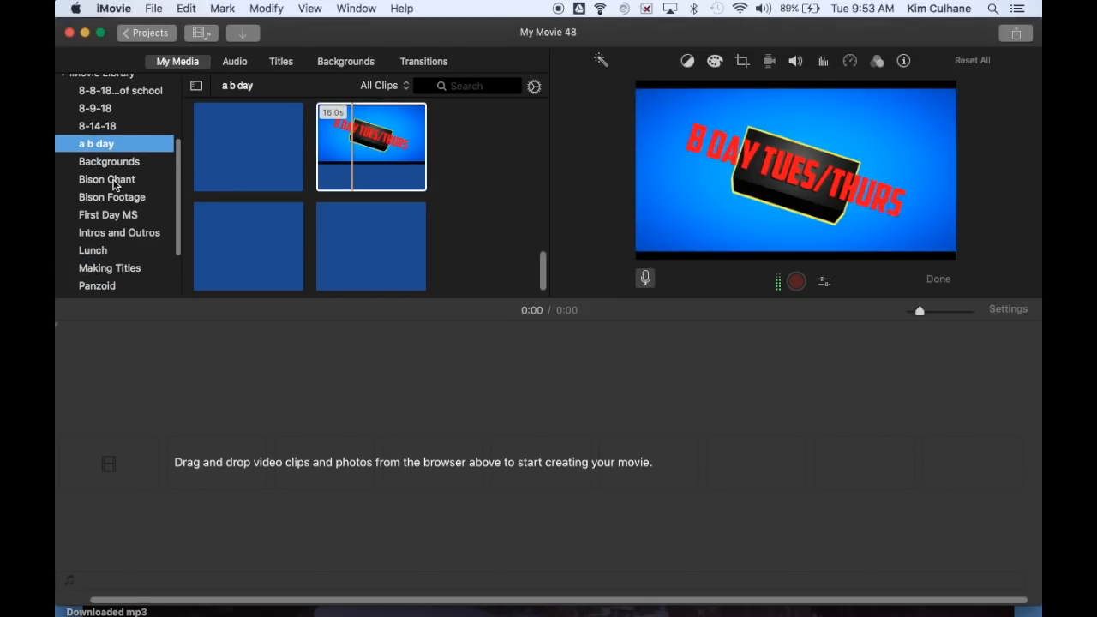
pyautogui.scroll(-1, 114, 185)
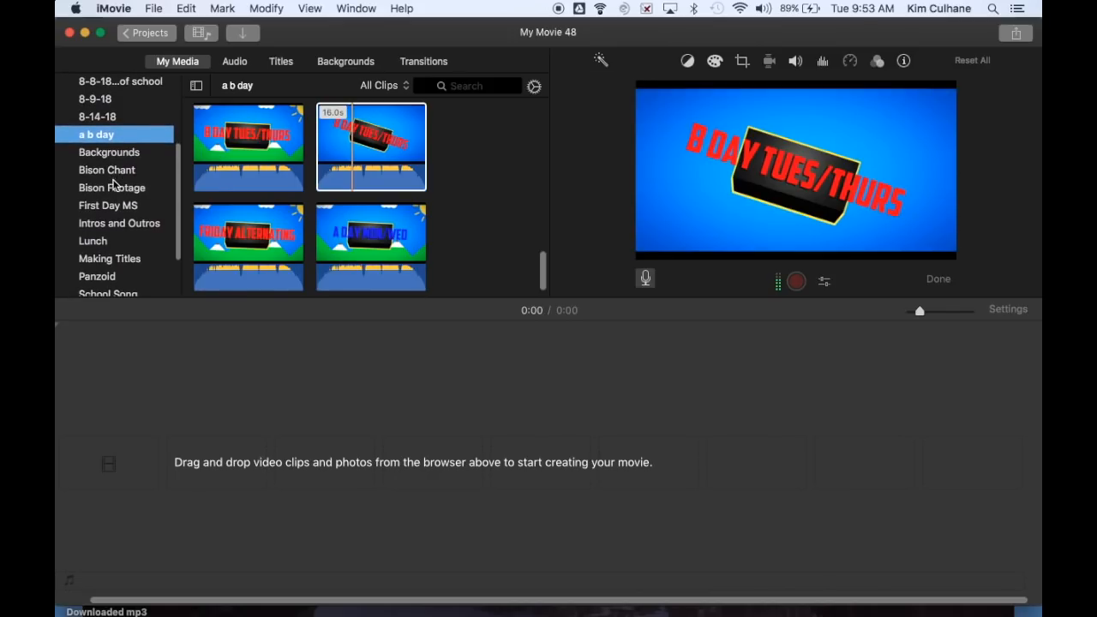
# - Create a new event named "NO School" in the iMovie library
pyautogui.click(95, 152)
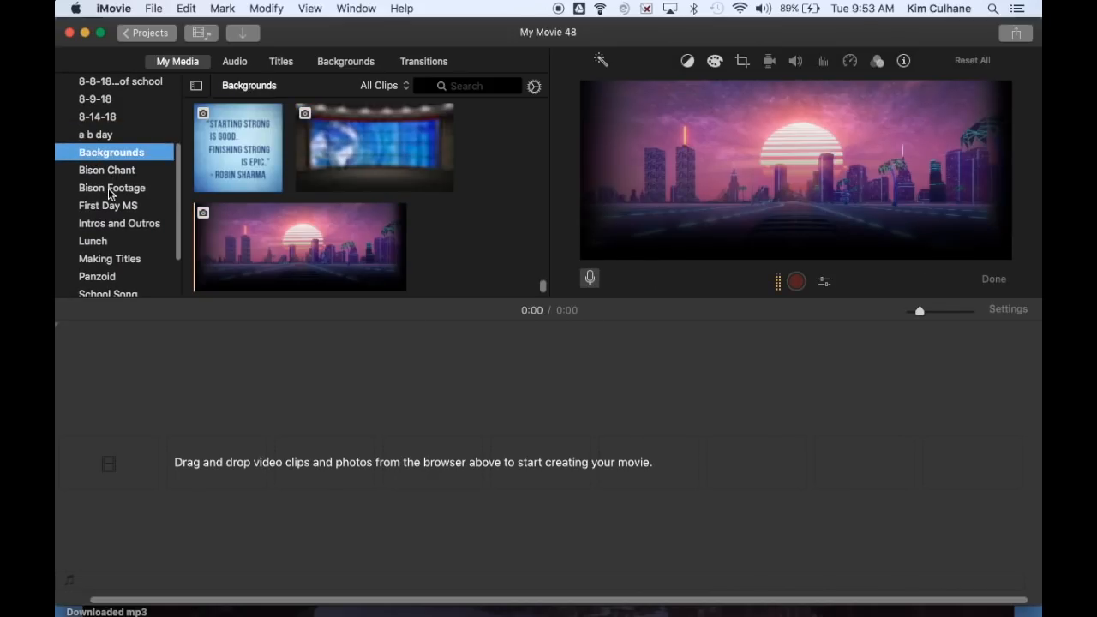
pyautogui.scroll(1, 109, 193)
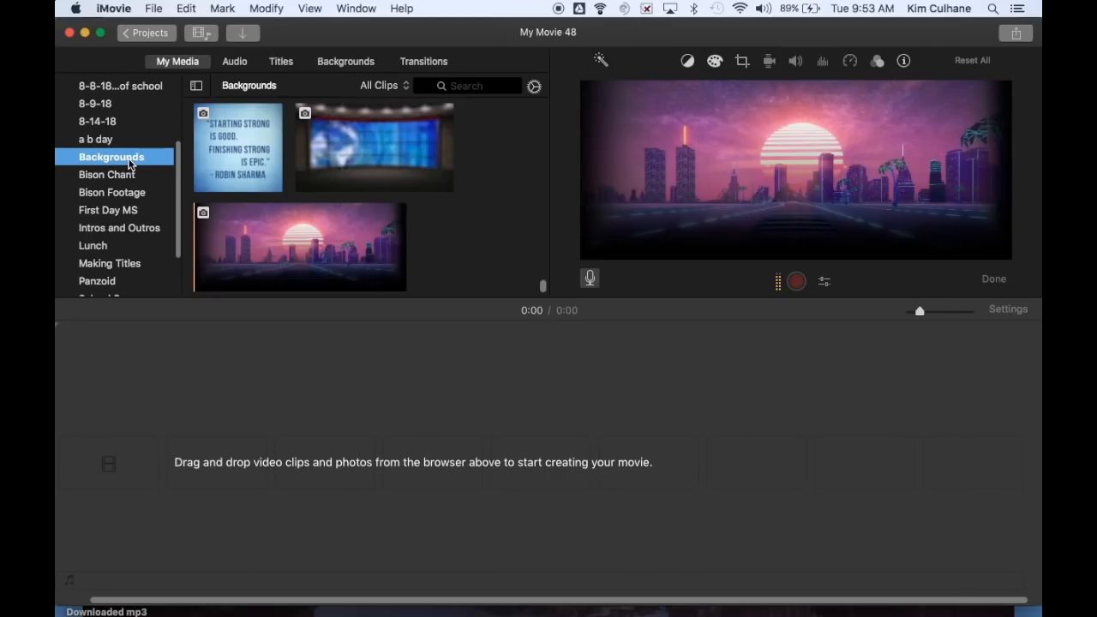
pyautogui.click(152, 9)
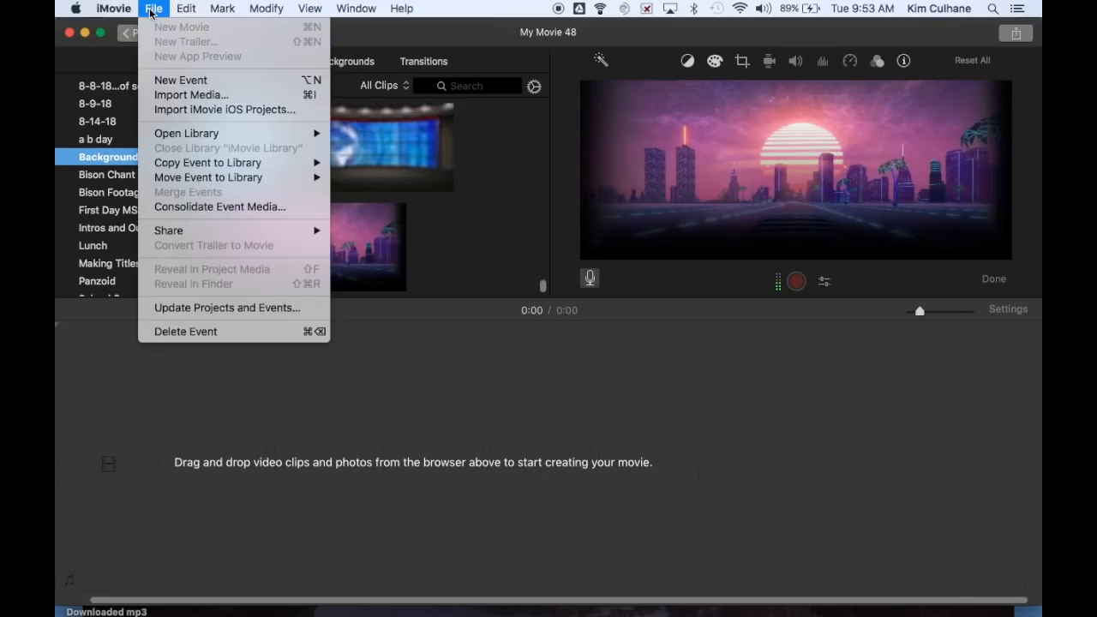
pyautogui.click(176, 79)
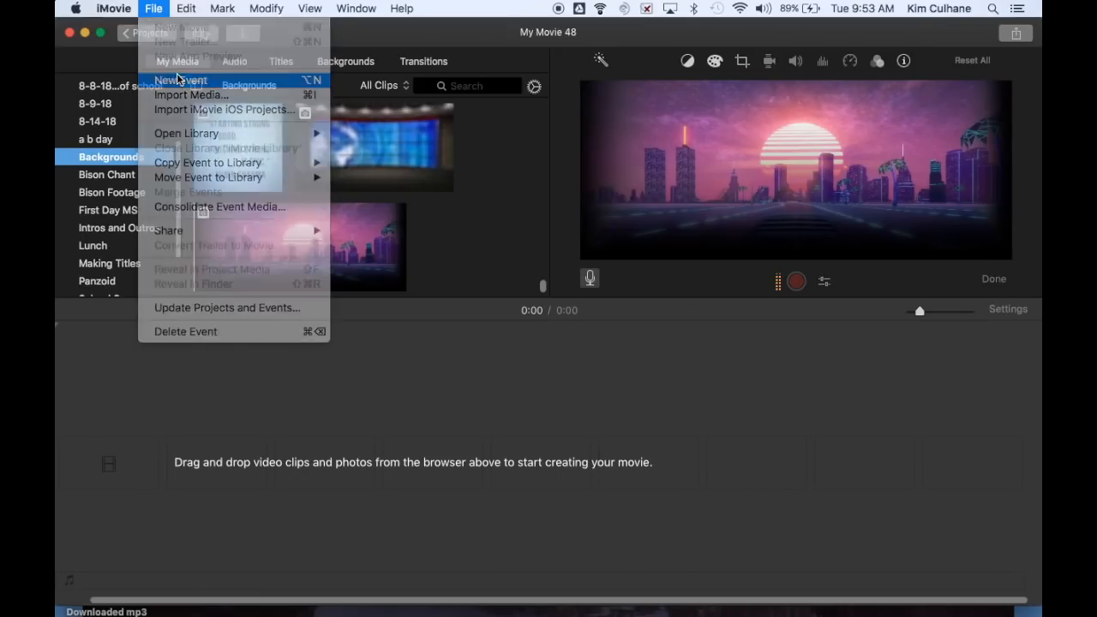
pyautogui.write('NO School')
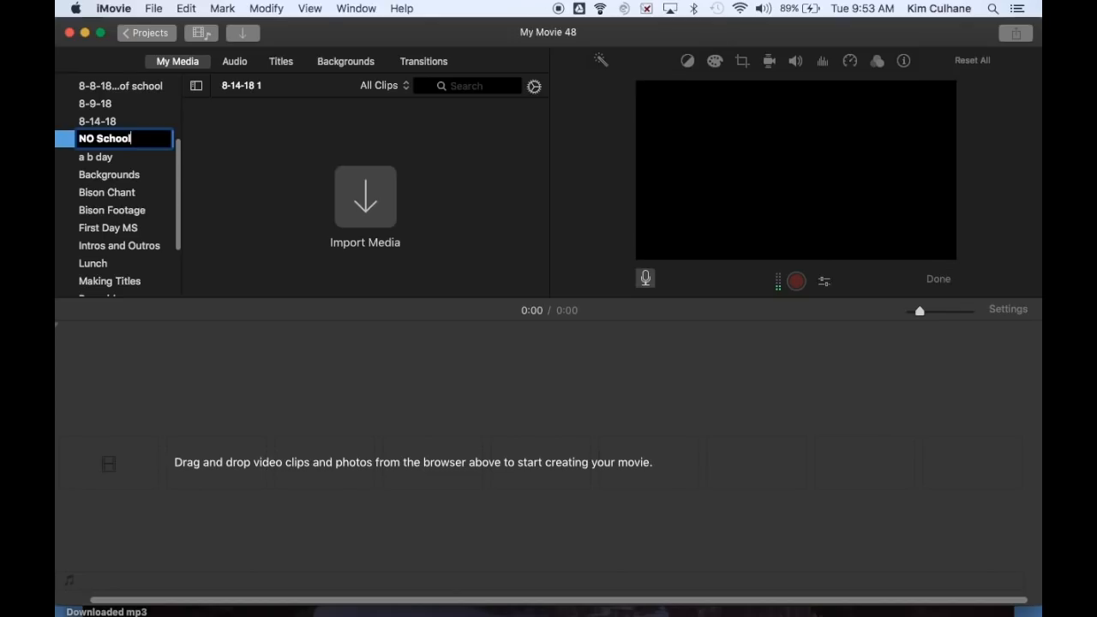
pyautogui.press('Return')
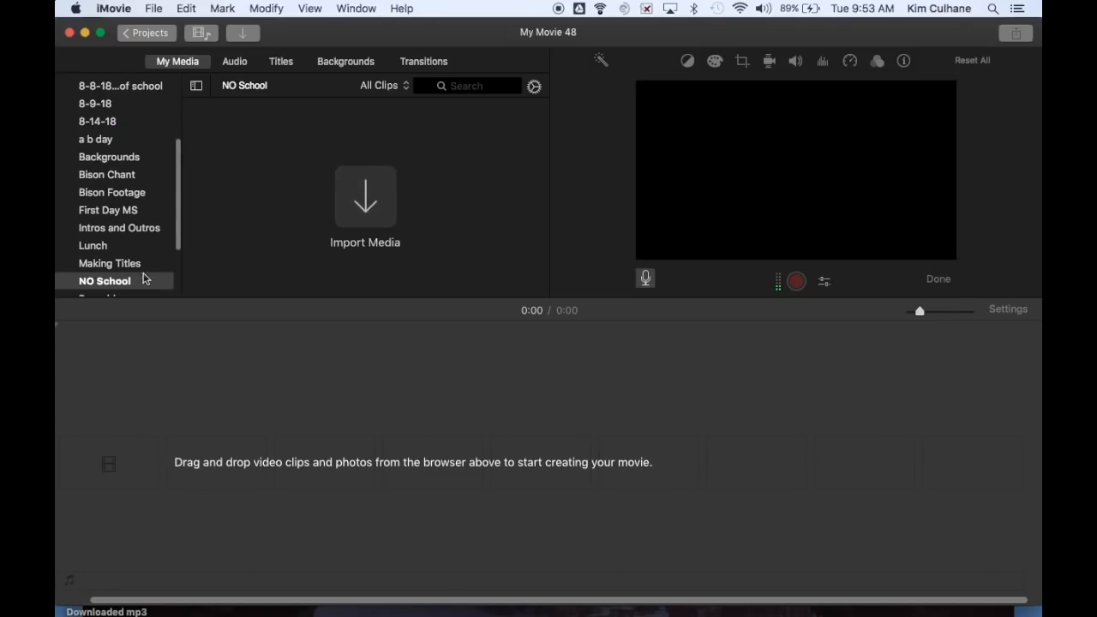
# - Import NO School on Monday.JPG from the Desktop's Imovie Pics folder into the NO School event
pyautogui.scroll(-3, 123, 281)
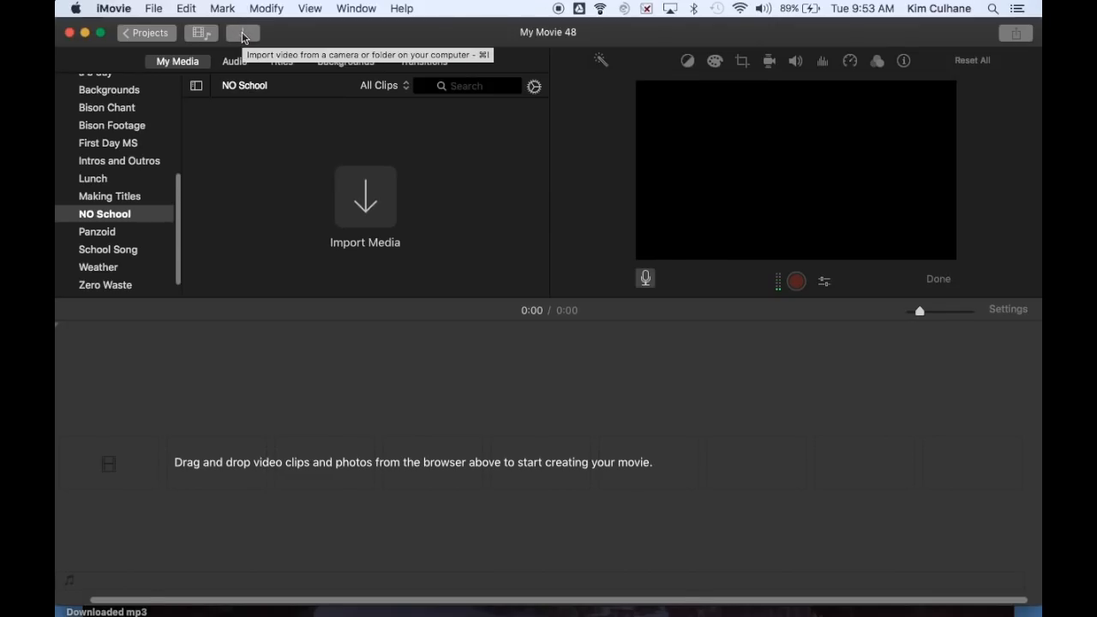
pyautogui.click(370, 212)
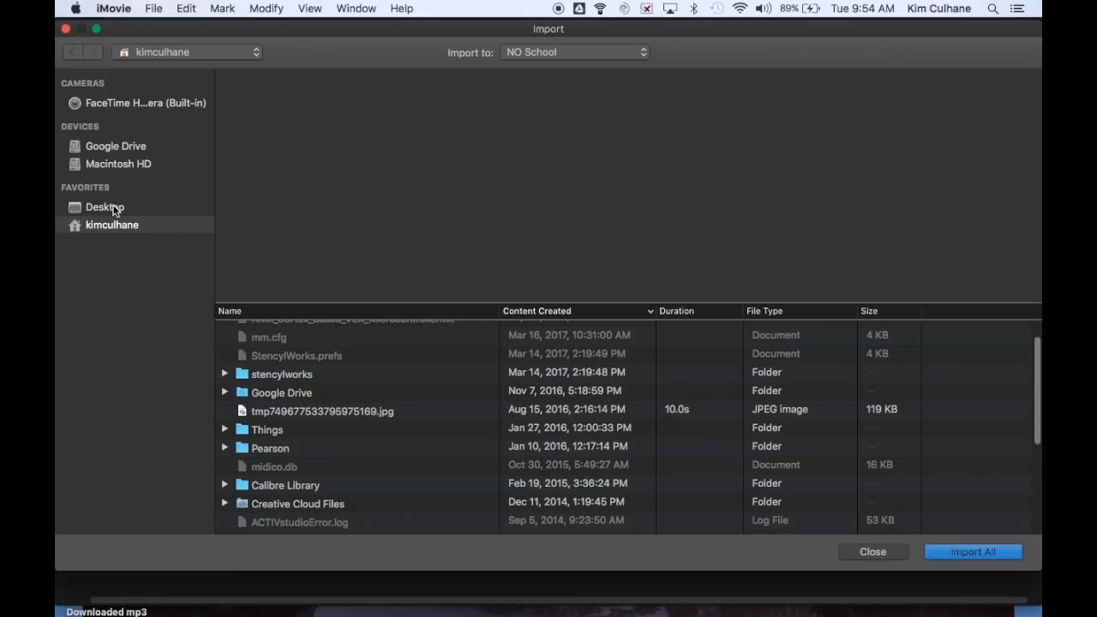
pyautogui.click(112, 210)
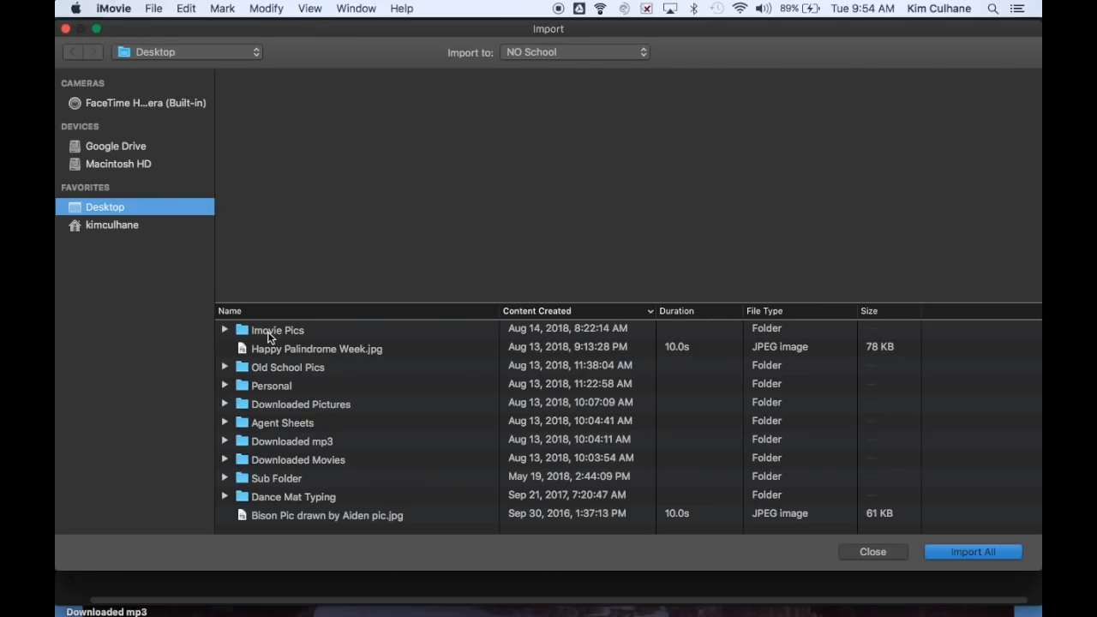
pyautogui.doubleClick(269, 334)
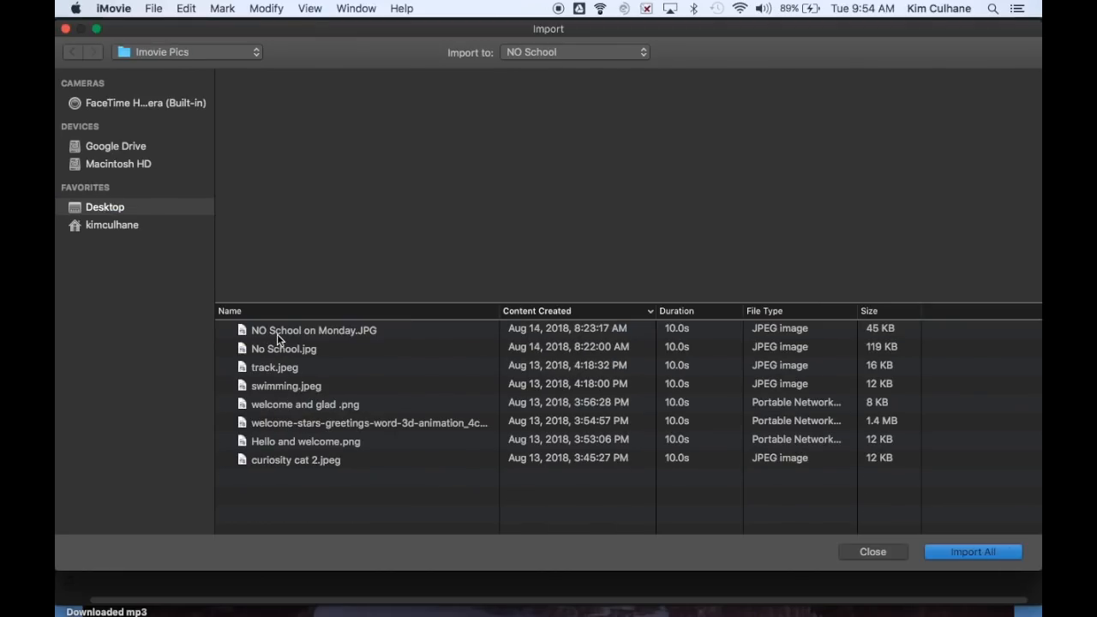
pyautogui.click(279, 335)
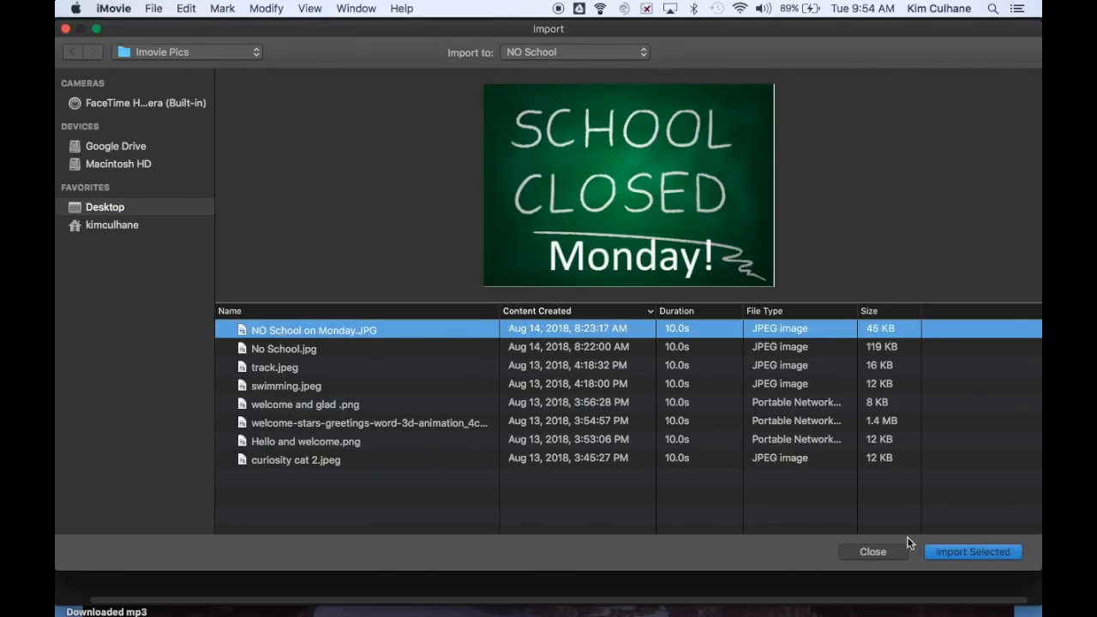
pyautogui.click(961, 549)
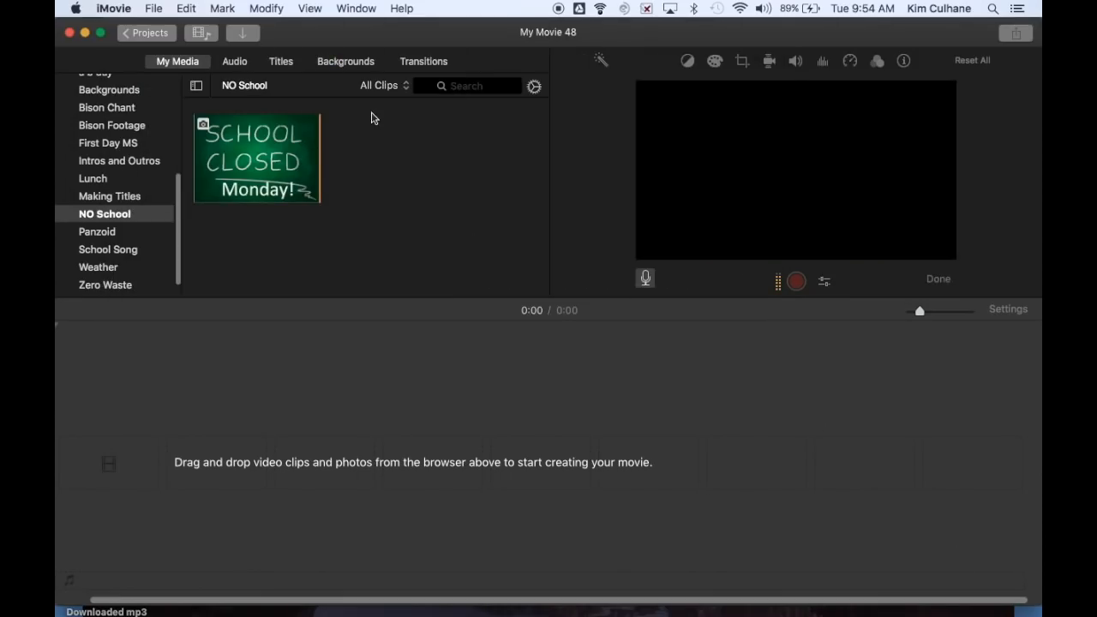
# - Import No School.jpg from the Imovie Pics folder into the NO School event
pyautogui.click(243, 32)
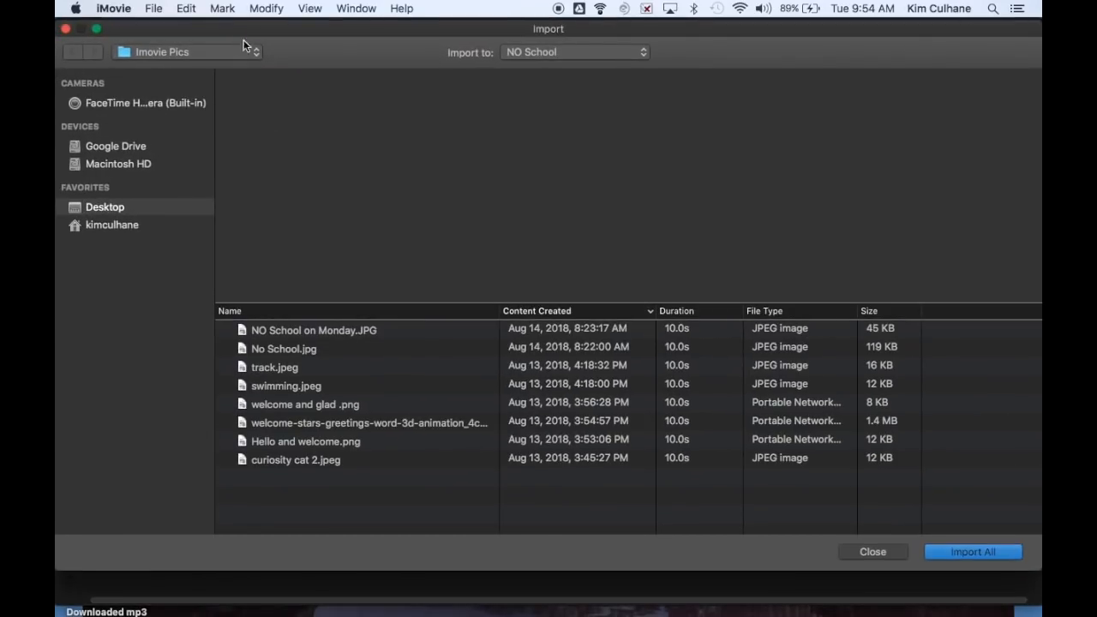
pyautogui.click(309, 352)
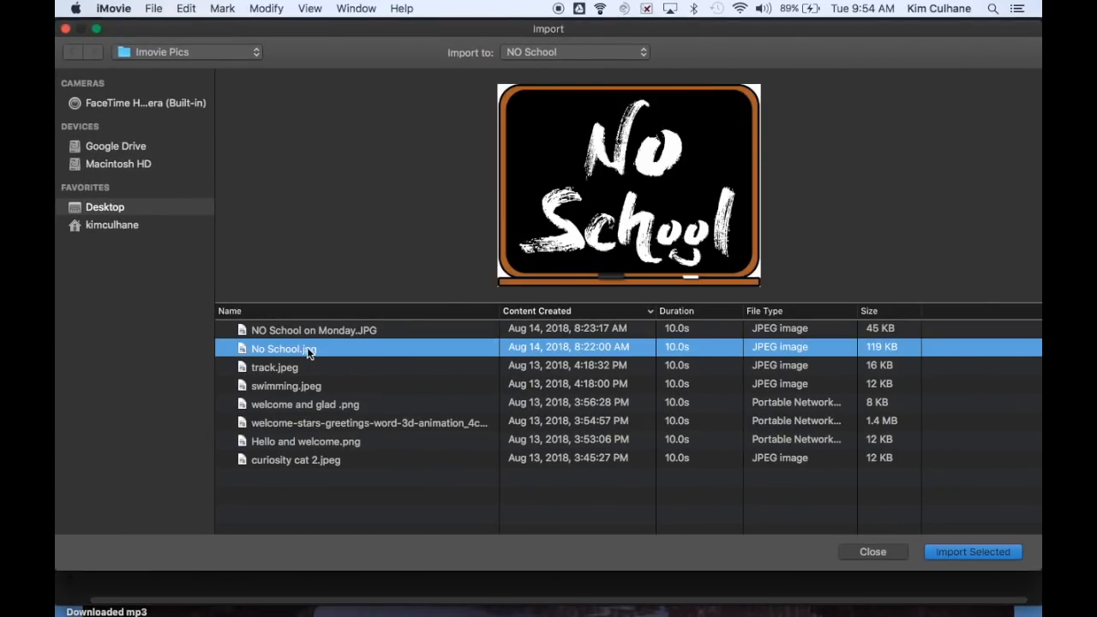
pyautogui.click(987, 553)
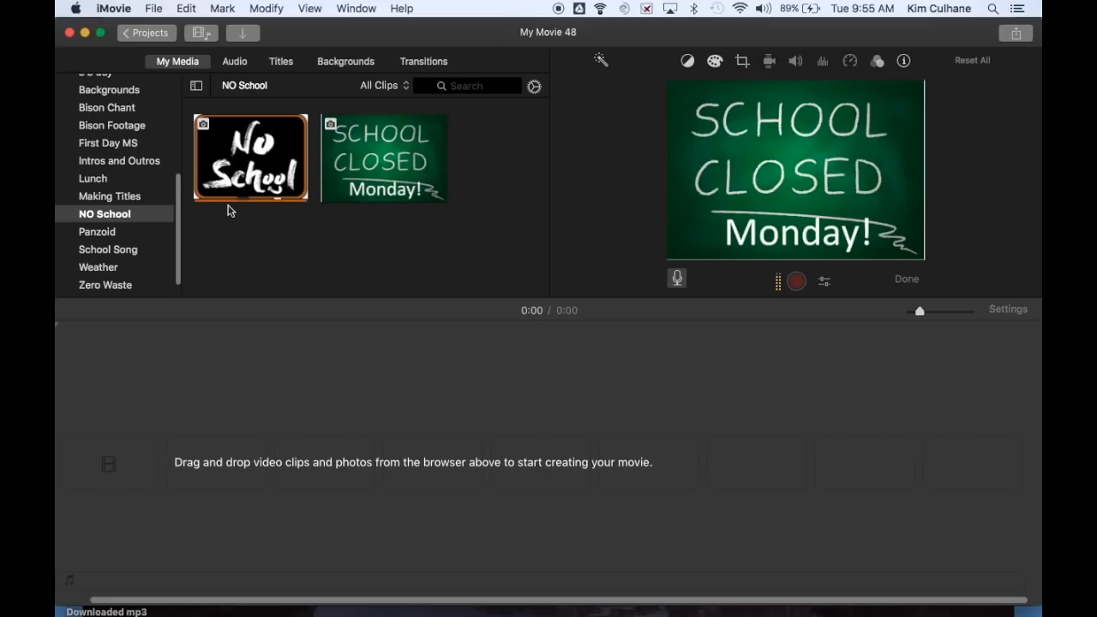
# - Look through the available title styles and add the Line title to the empty timeline
pyautogui.click(286, 67)
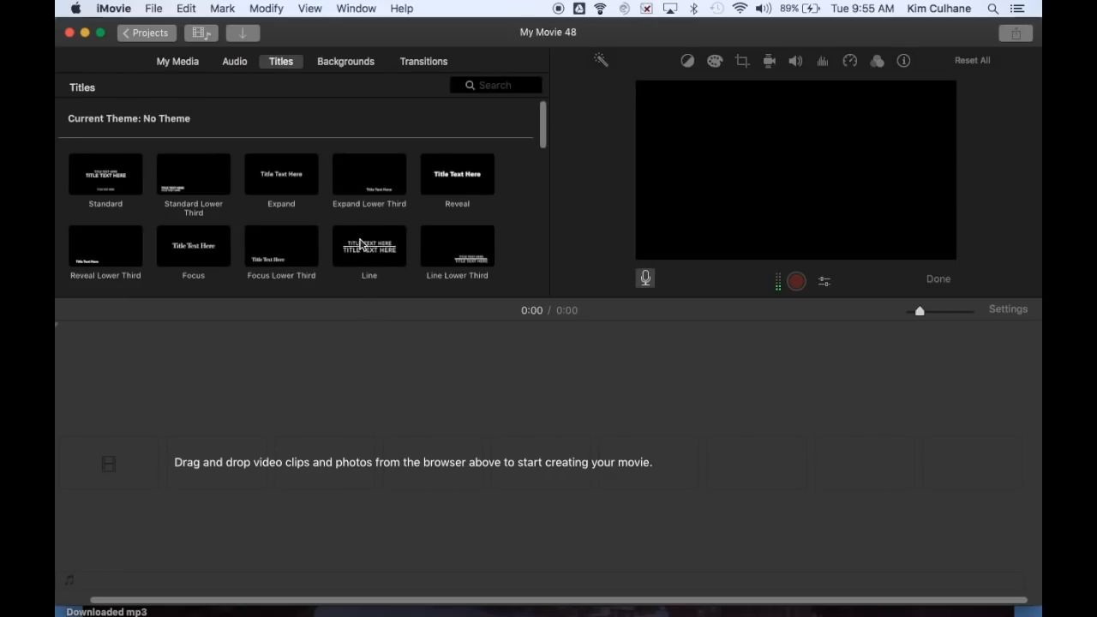
pyautogui.scroll(-1, 360, 248)
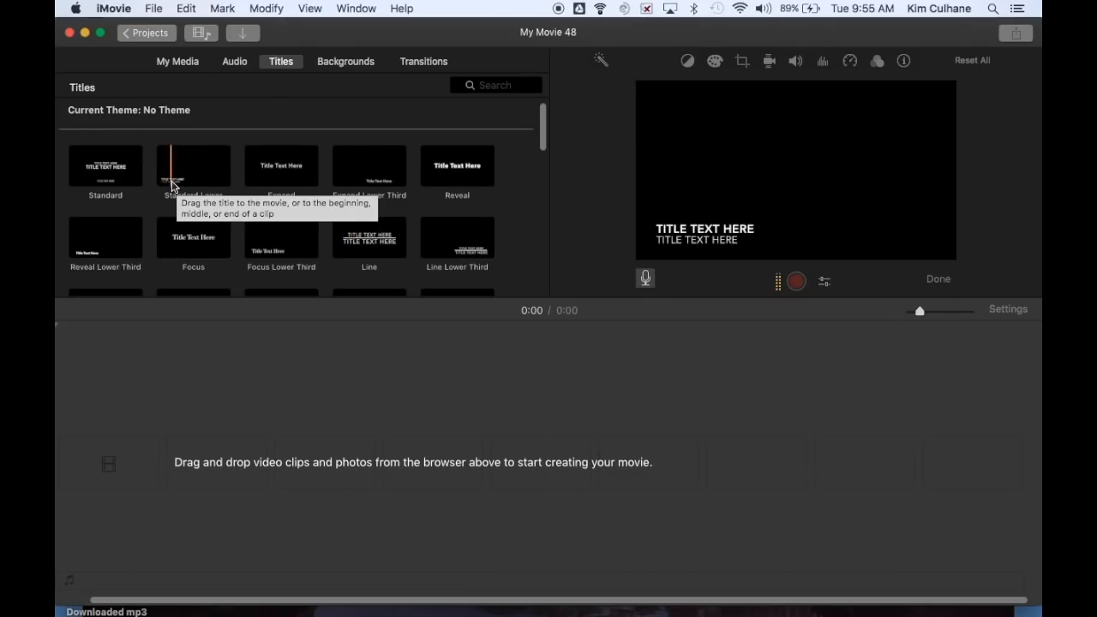
pyautogui.scroll(-5, 211, 248)
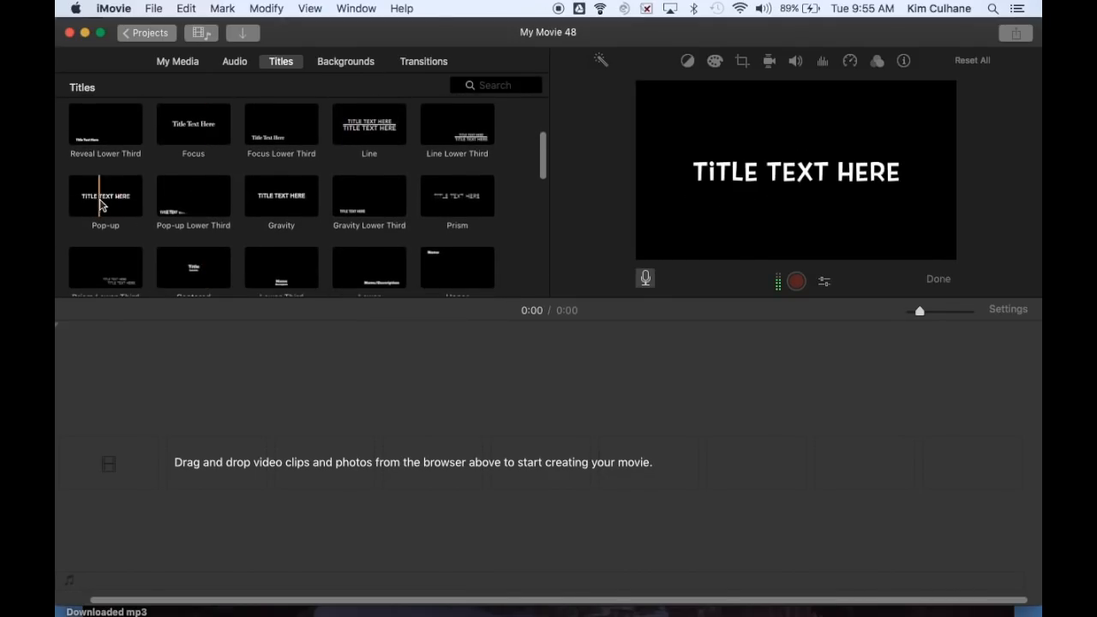
pyautogui.scroll(-1, 256, 221)
pyautogui.scroll(-10, 256, 221)
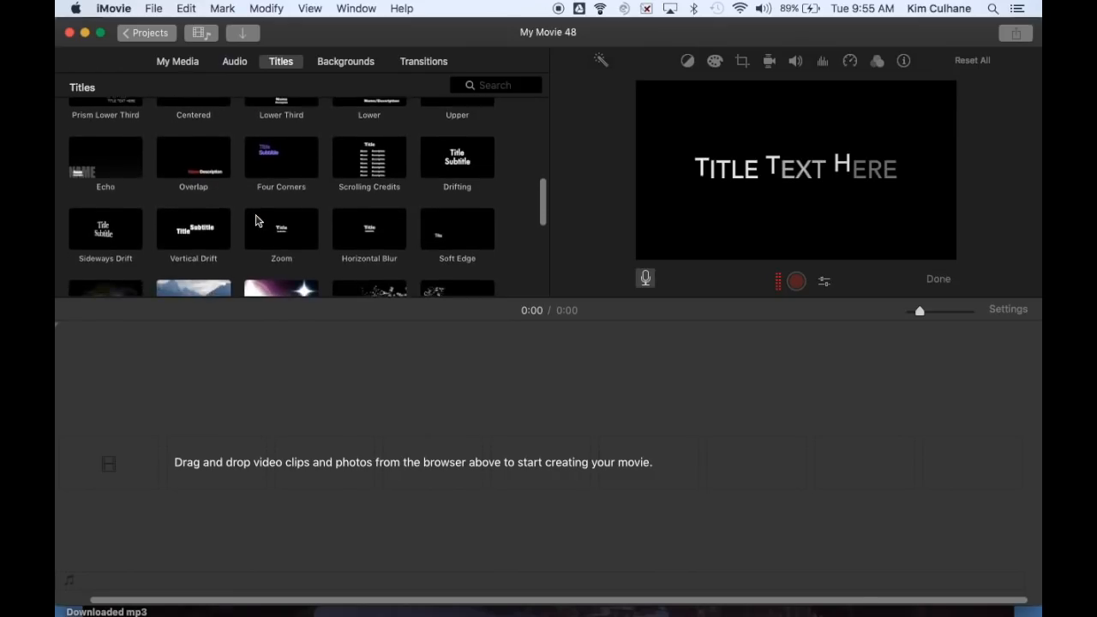
pyautogui.scroll(-3, 255, 221)
pyautogui.scroll(20, 258, 220)
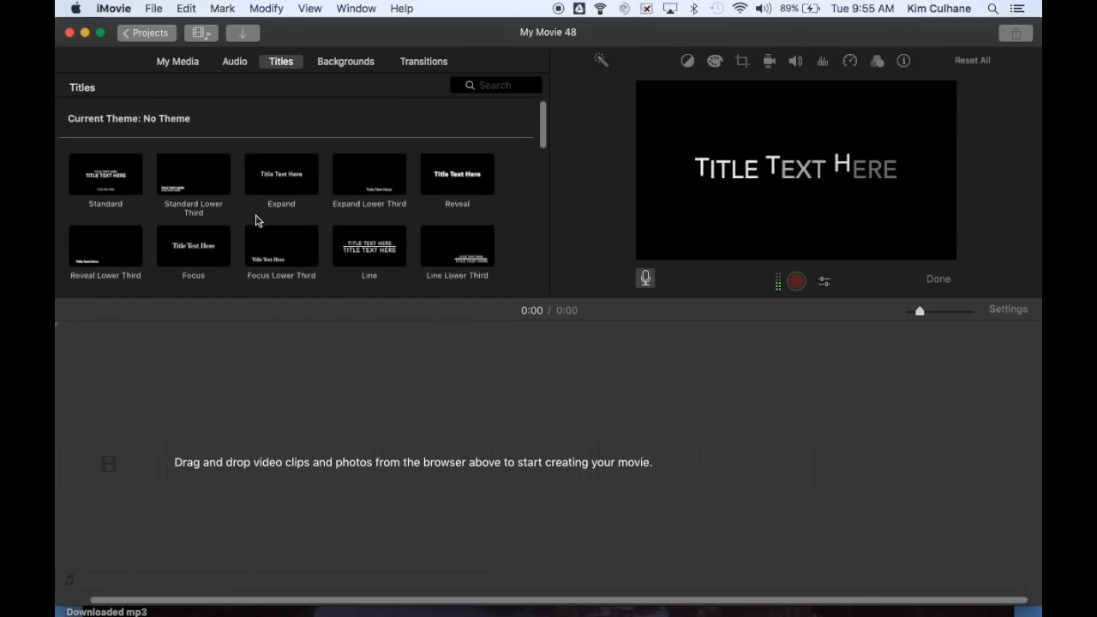
pyautogui.click(368, 242)
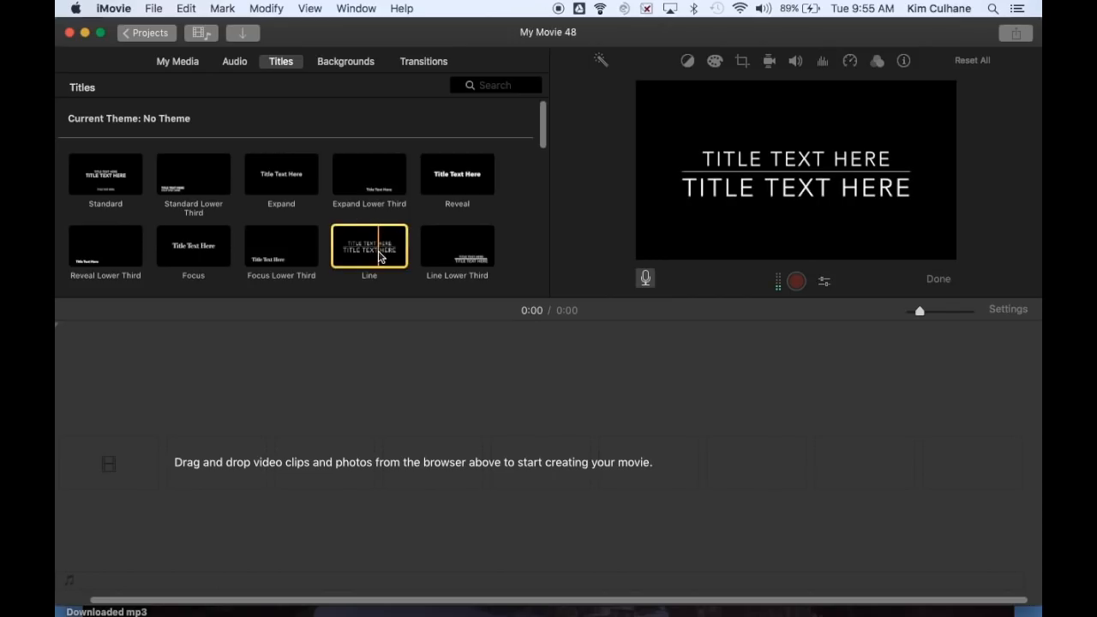
pyautogui.moveTo(368, 246); pyautogui.dragTo(285, 431)
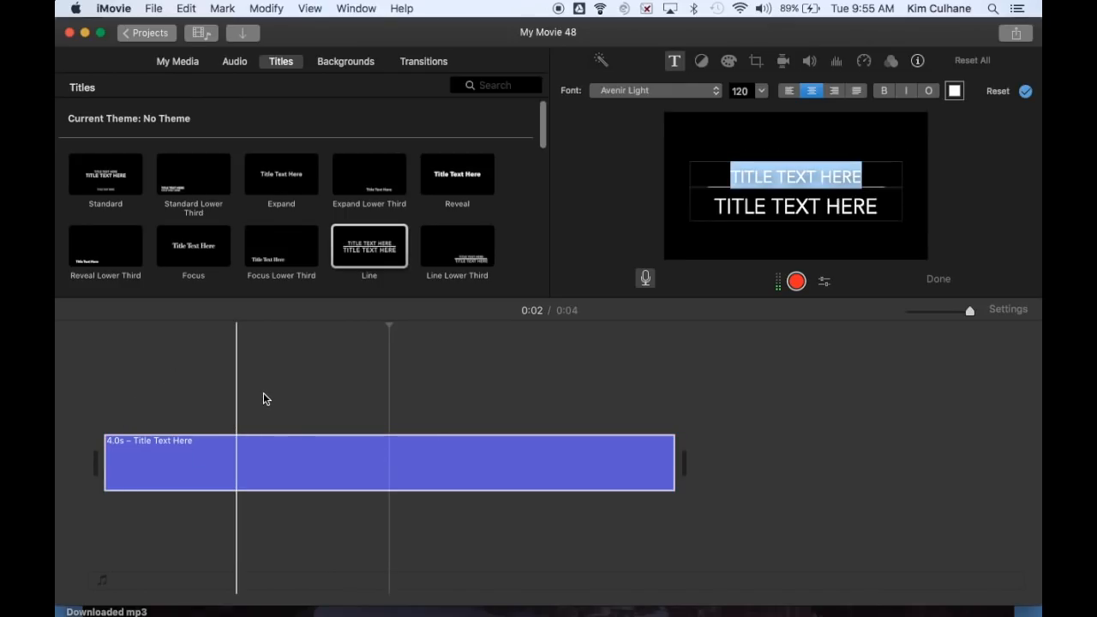
# - Set the title's two lines to "NO SCHOOL" and "ON FRIDAY", and place the No School picture after it in the timeline
pyautogui.click(254, 455)
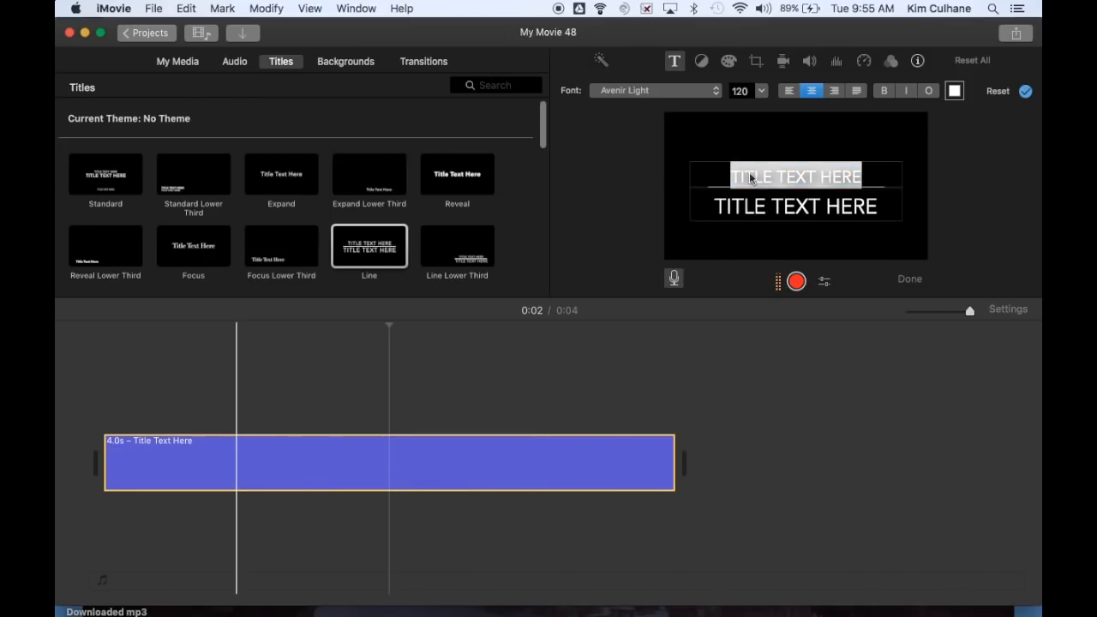
pyautogui.tripleClick(796, 176)
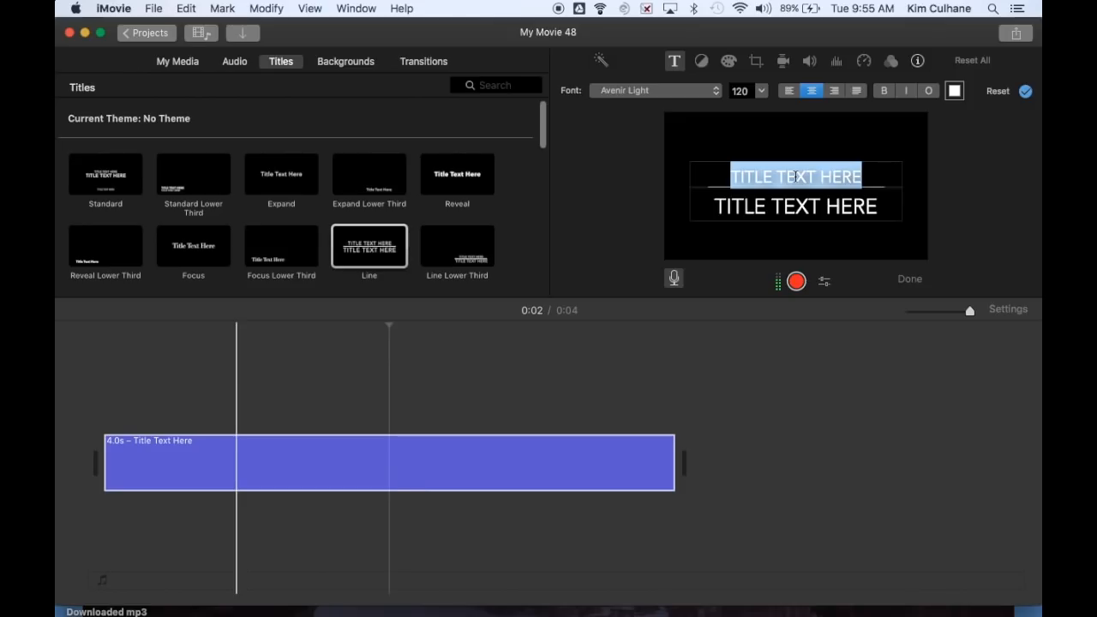
pyautogui.write('NO')
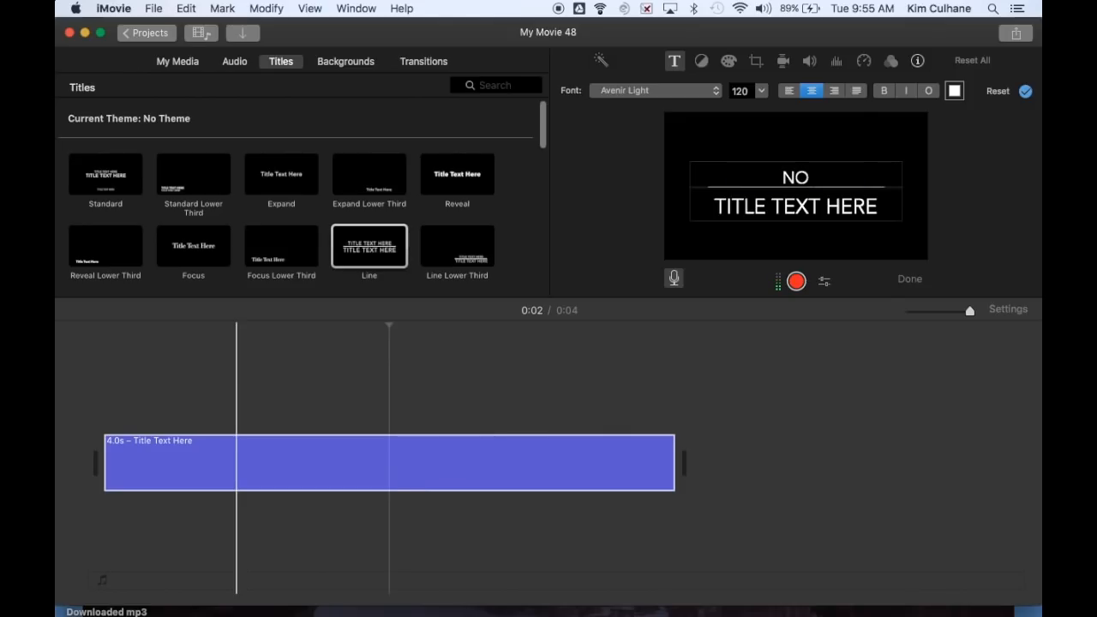
pyautogui.write(' SCHOOL')
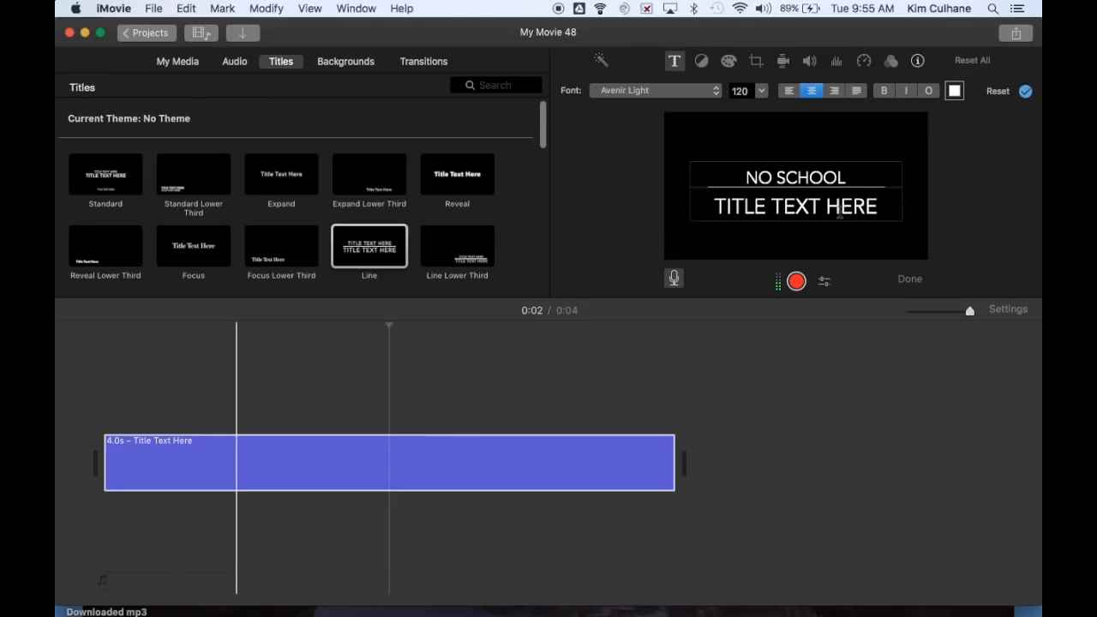
pyautogui.tripleClick(821, 212)
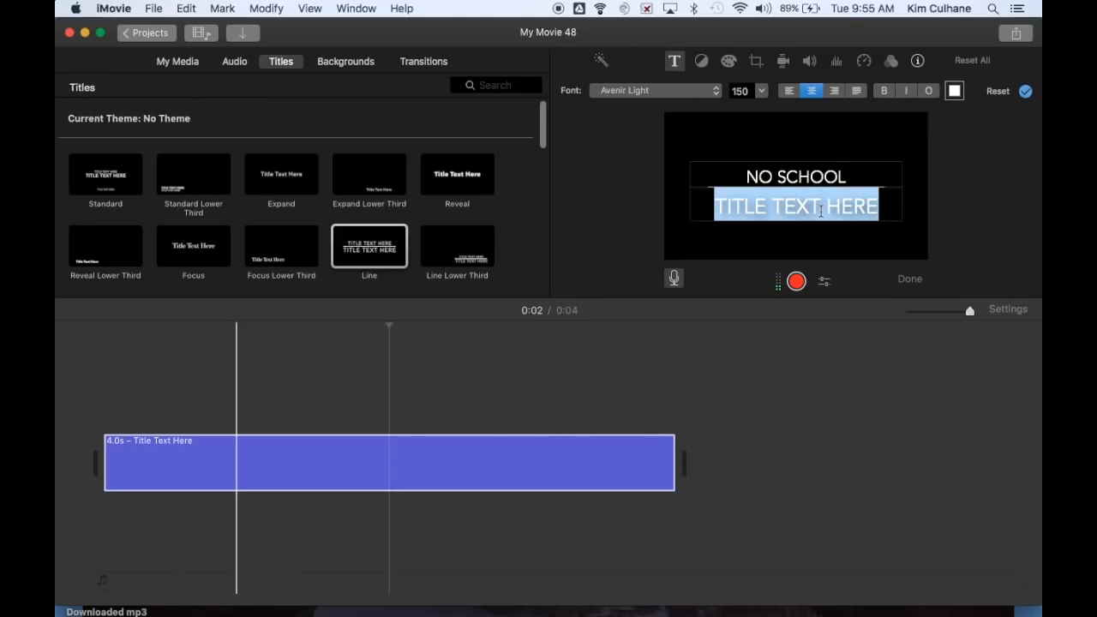
pyautogui.write('ON FRIDAY')
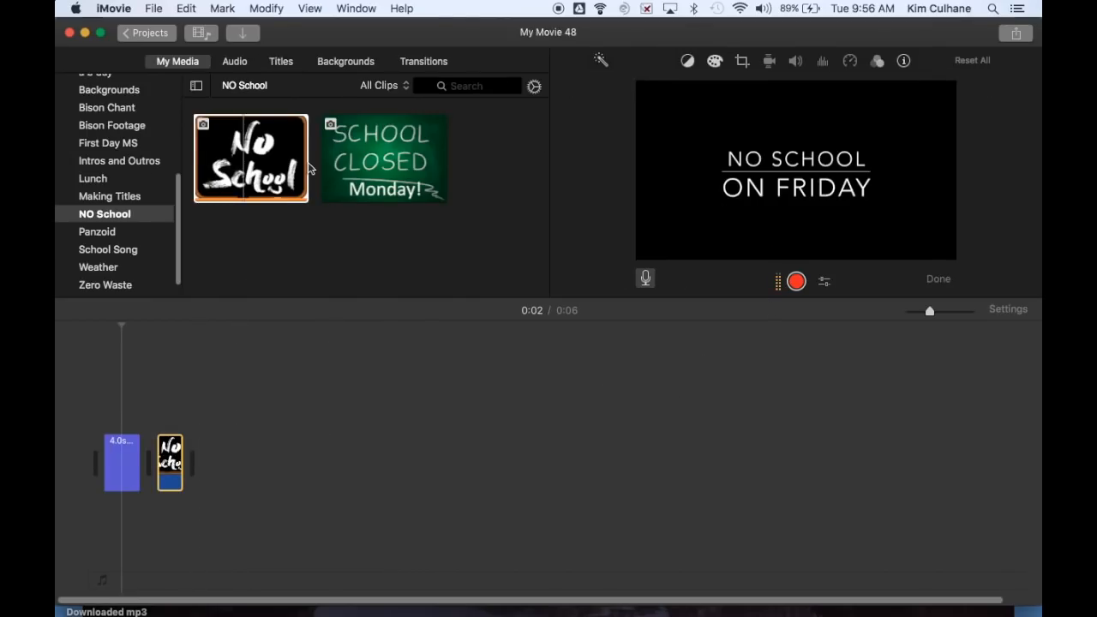
pyautogui.click(310, 169)
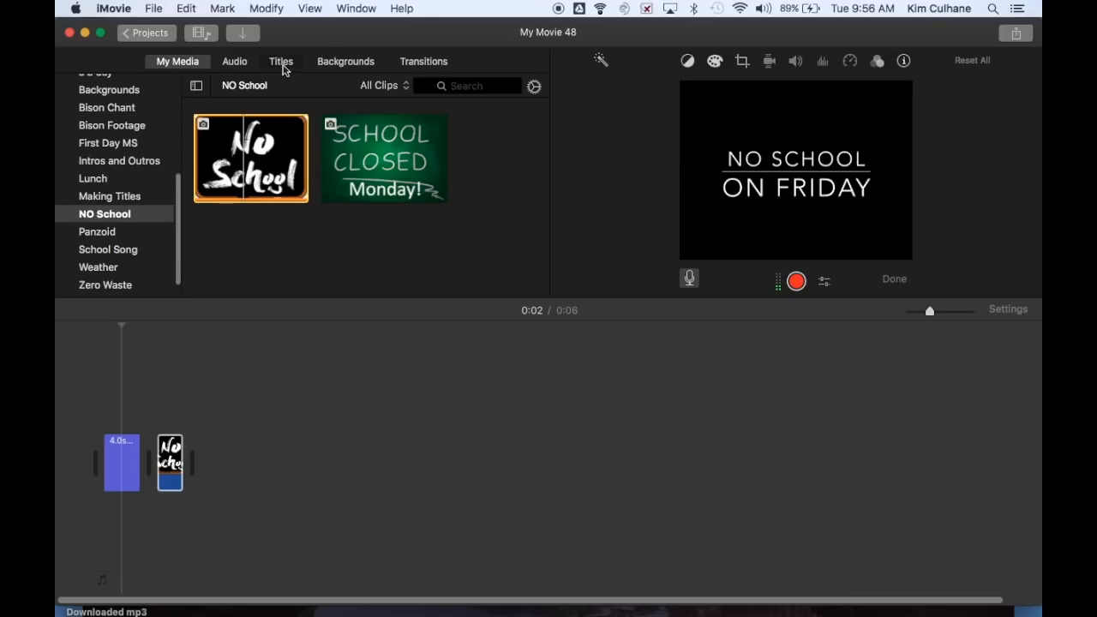
# - Add a second Line title to the timeline after the No School picture
pyautogui.click(283, 67)
pyautogui.click(369, 254)
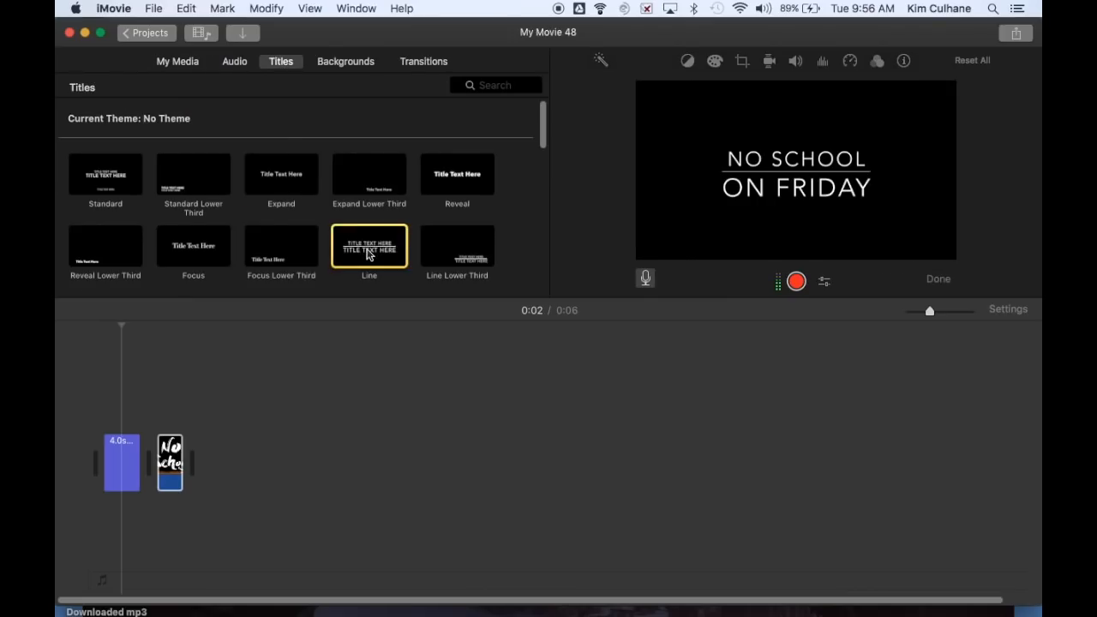
pyautogui.moveTo(369, 251); pyautogui.dragTo(294, 437)
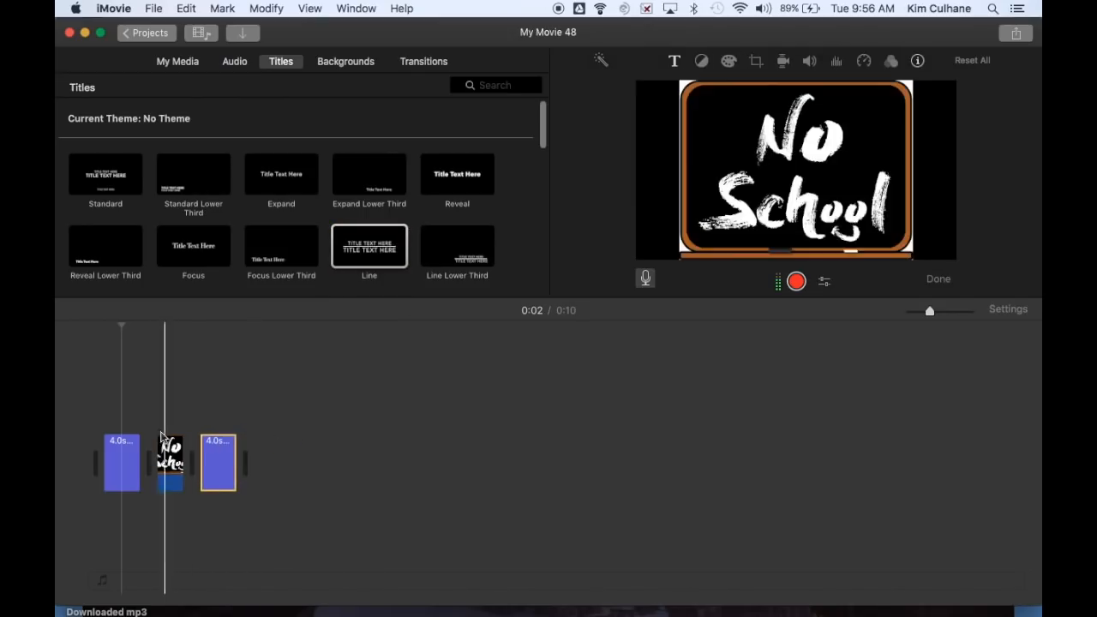
# - Set the second title's two lines to "NO SCHOOL" and "ON MONDAY"
pyautogui.click(212, 464)
pyautogui.doubleClick(212, 464)
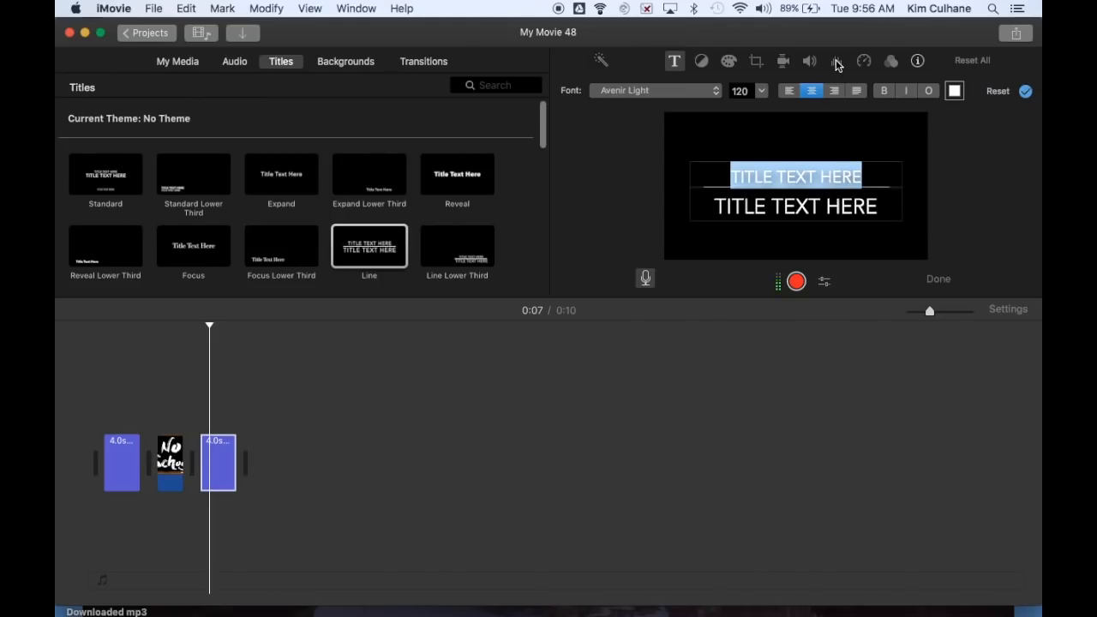
pyautogui.write('NO SCHOOL')
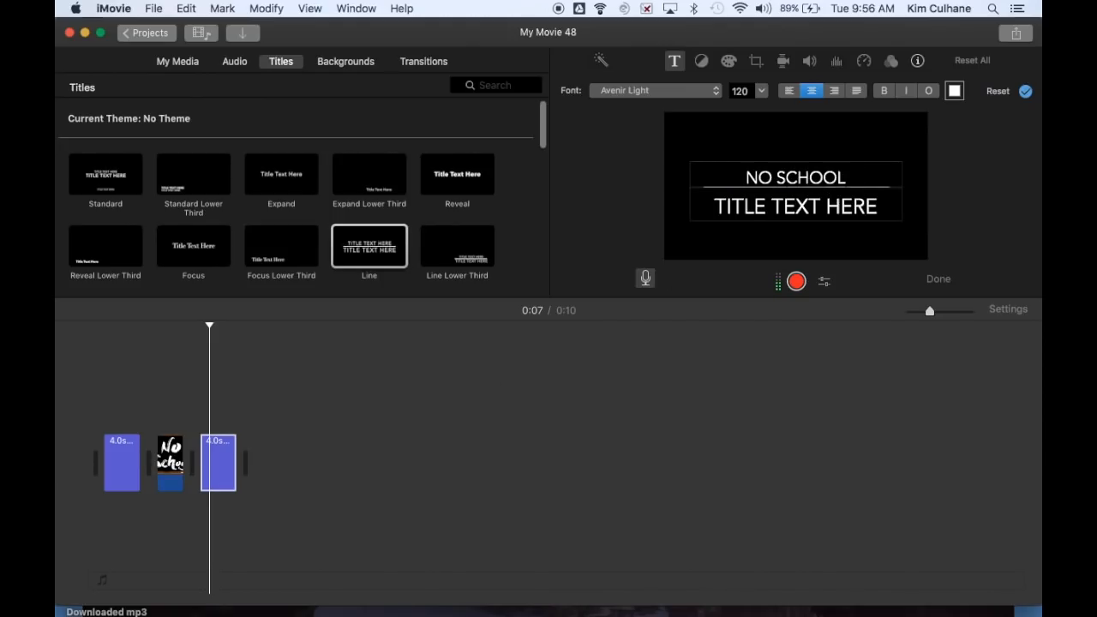
pyautogui.click(811, 211)
pyautogui.write('ON MONDAY')
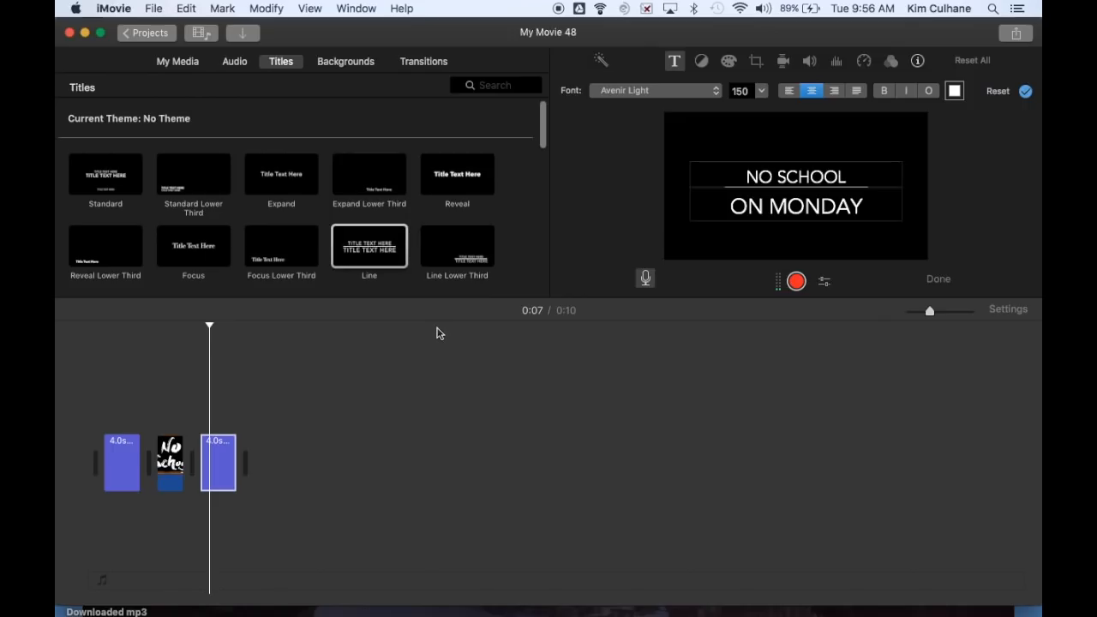
# - Add the School Closed Monday picture to the timeline and arrange it as the last clip, right after the "ON MONDAY" title
pyautogui.click(181, 62)
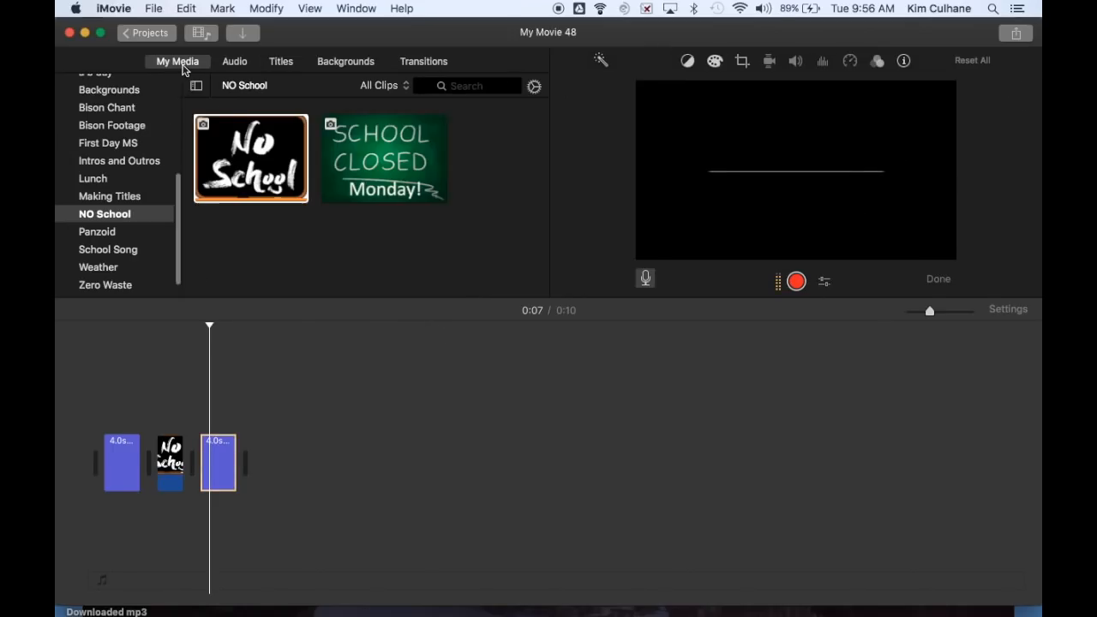
pyautogui.moveTo(377, 172); pyautogui.dragTo(305, 463)
pyautogui.moveTo(214, 463); pyautogui.dragTo(284, 463)
pyautogui.click(170, 463)
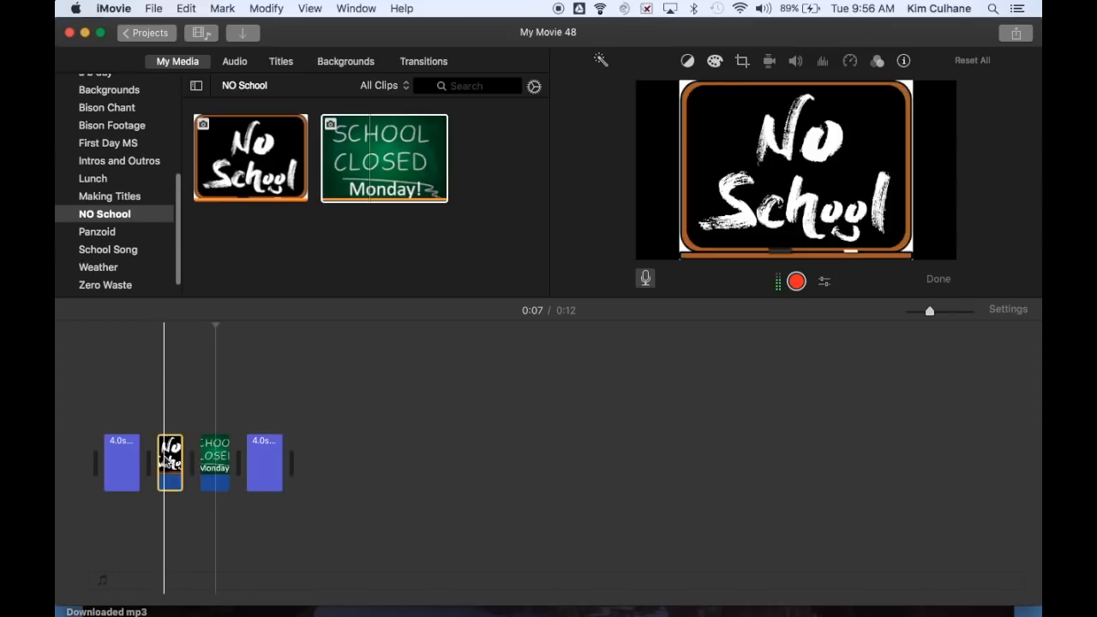
pyautogui.moveTo(215, 463); pyautogui.dragTo(159, 459)
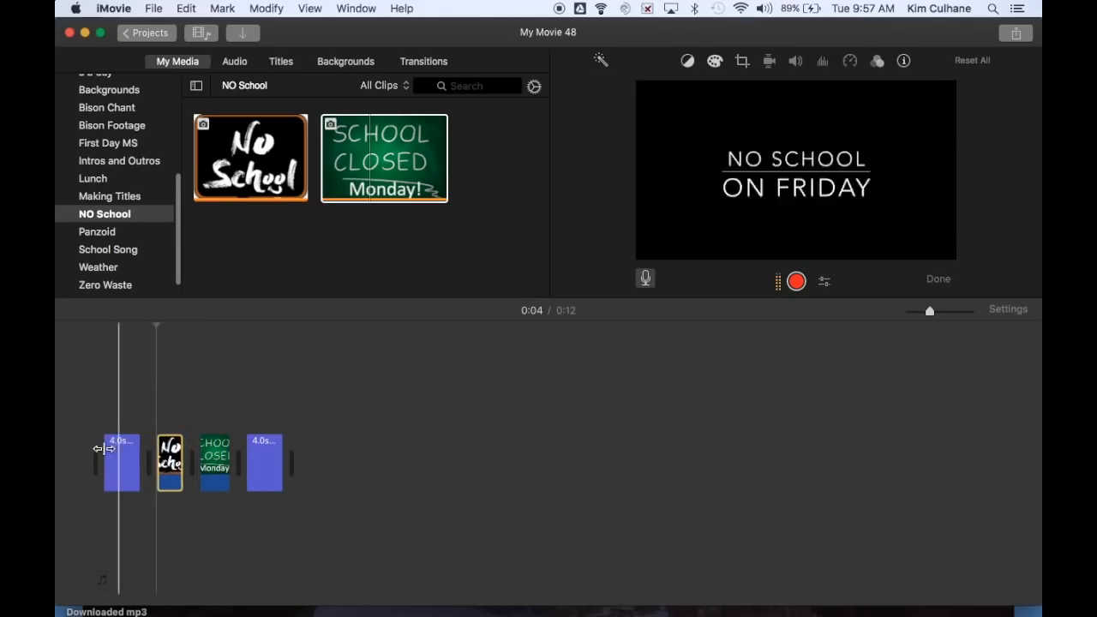
pyautogui.moveTo(255, 454); pyautogui.dragTo(206, 463)
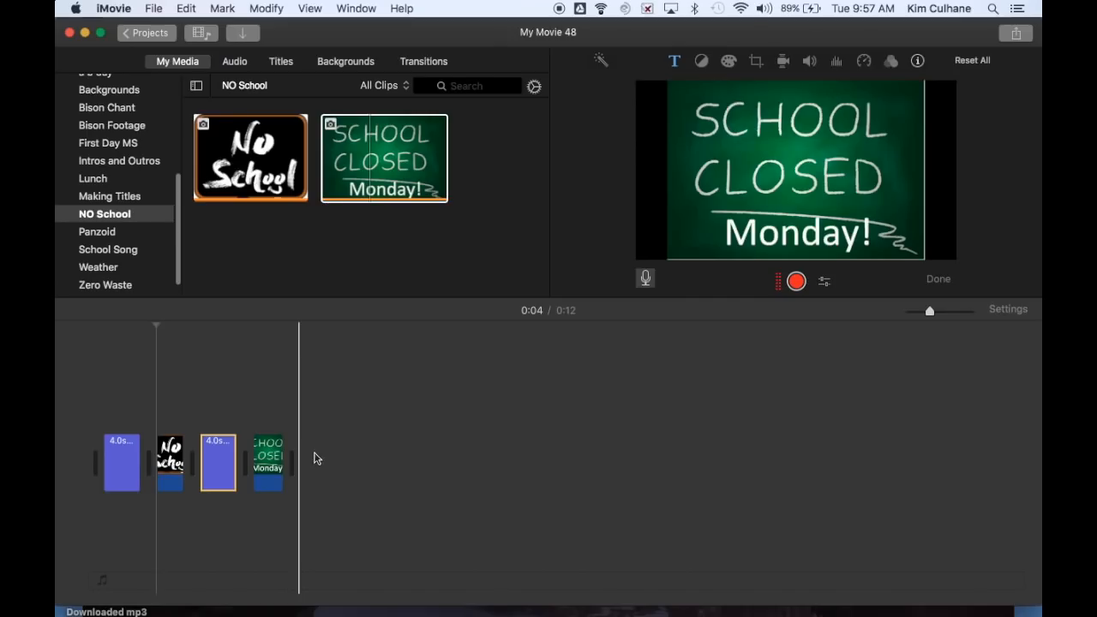
# - Start a file export of the movie and name it "Your name No School"
pyautogui.click(1016, 36)
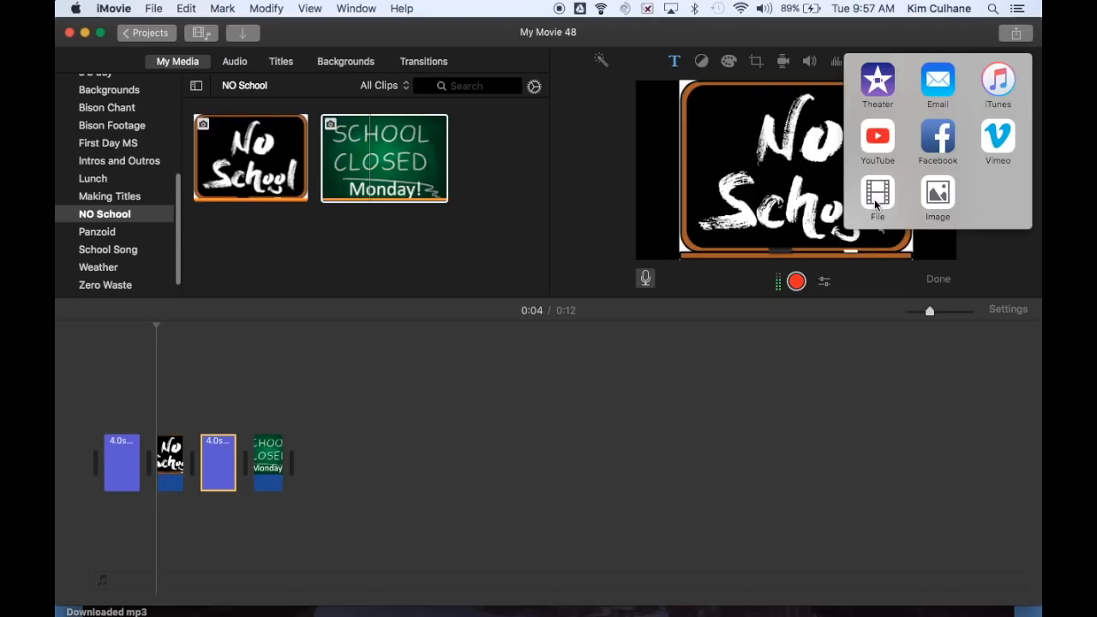
pyautogui.click(876, 203)
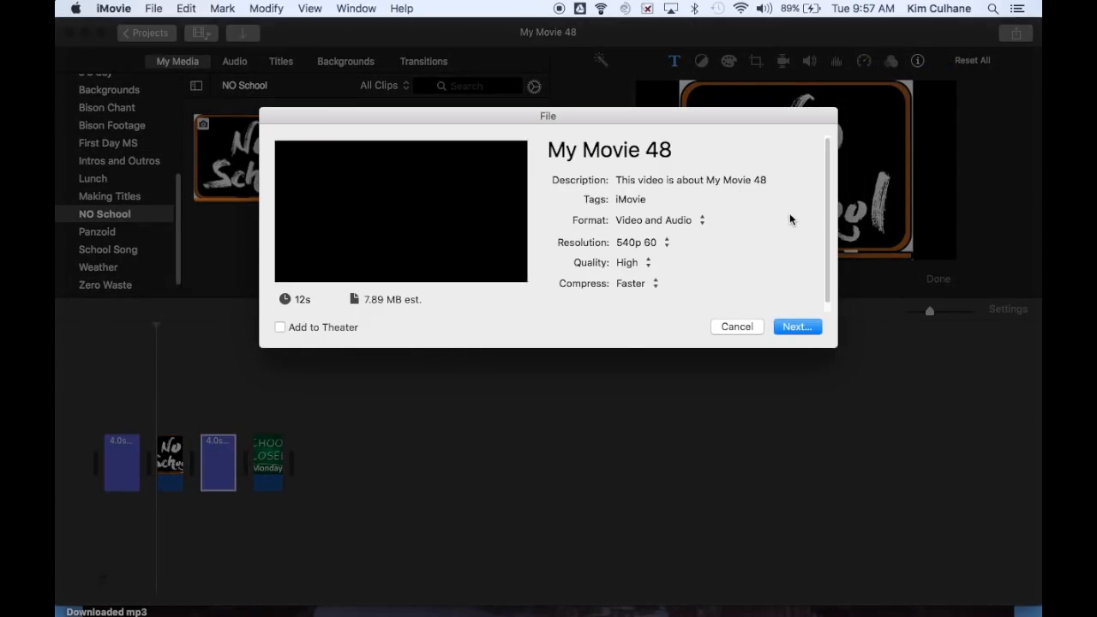
pyautogui.click(681, 155)
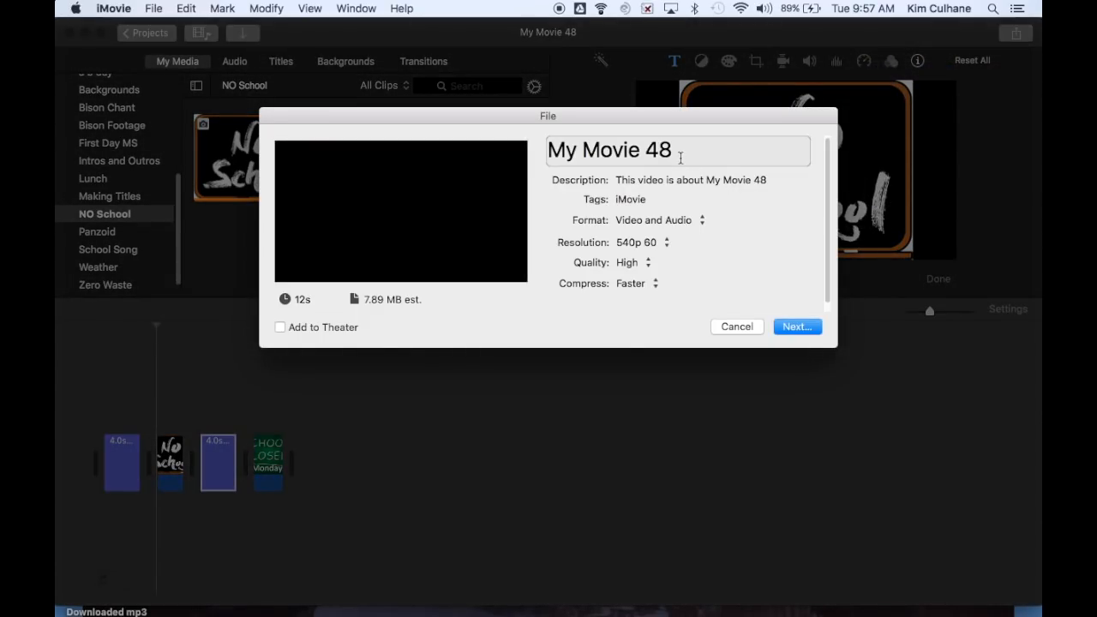
pyautogui.moveTo(681, 155); pyautogui.dragTo(532, 162)
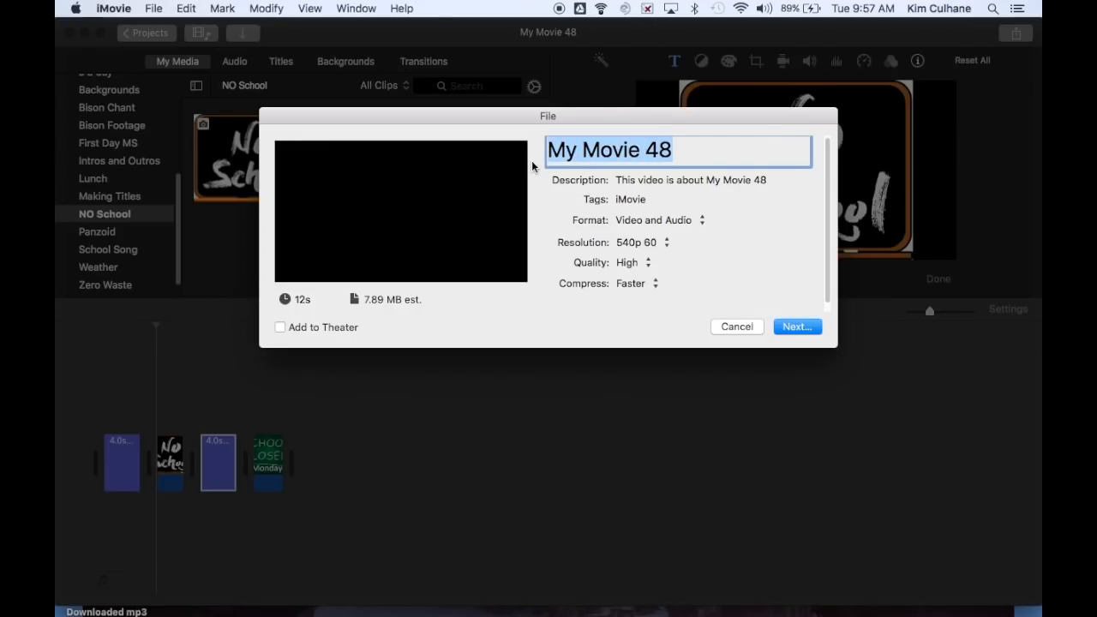
pyautogui.write('YOur')
pyautogui.press('BackSpace')
pyautogui.press('BackSpace')
pyautogui.press('BackSpace')
pyautogui.press('BackSpace')
pyautogui.write('our name No School')
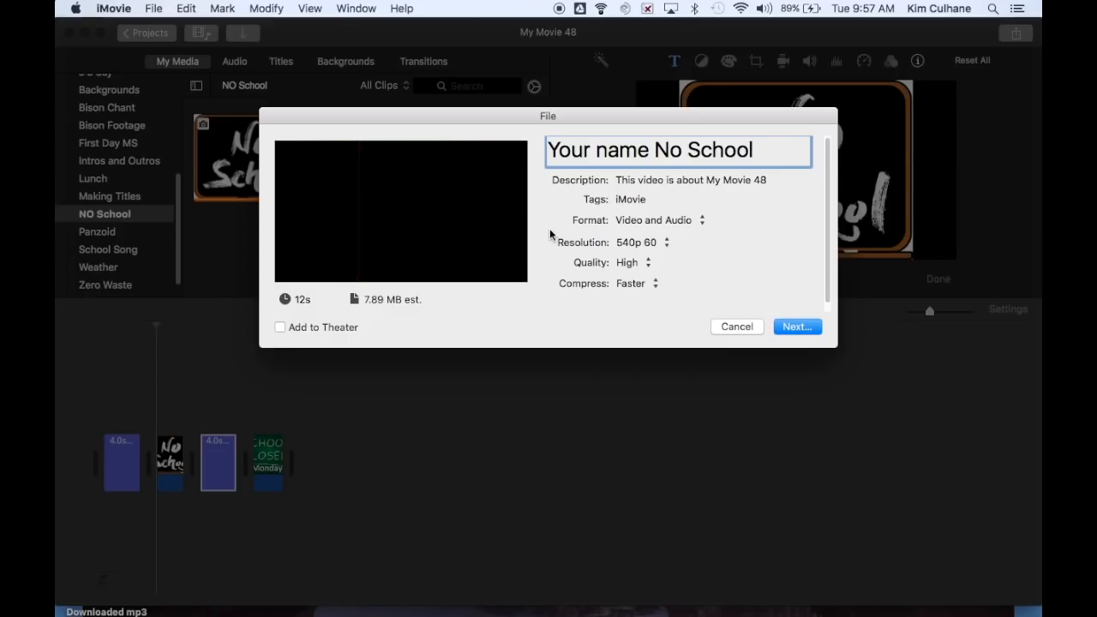
# - Save the exported file in the Movies folder and dismiss the export notification
pyautogui.click(803, 328)
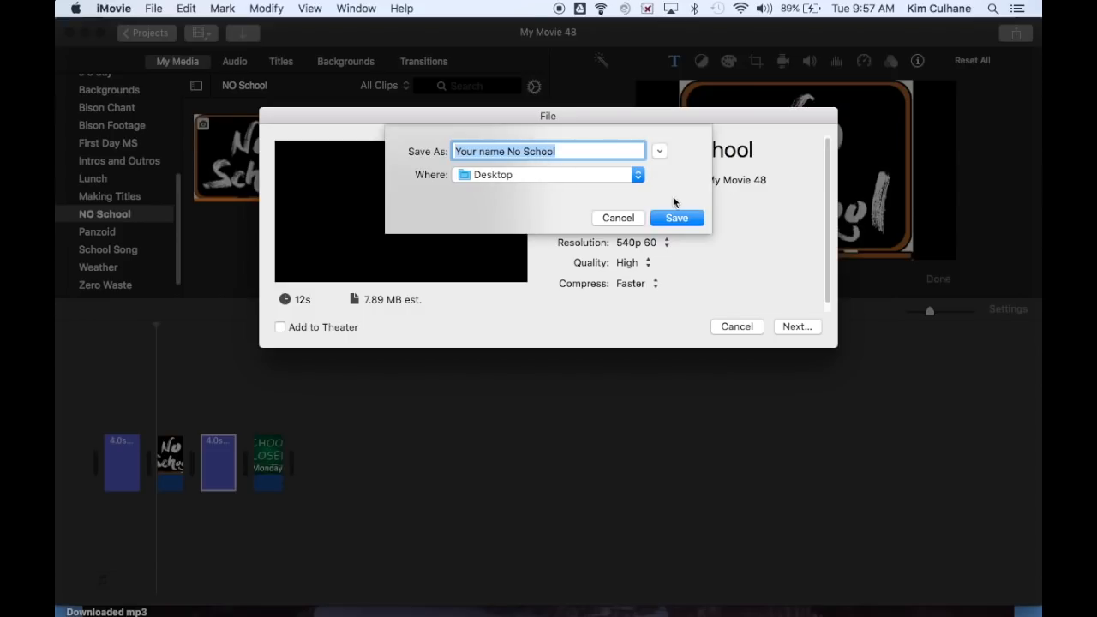
pyautogui.click(636, 175)
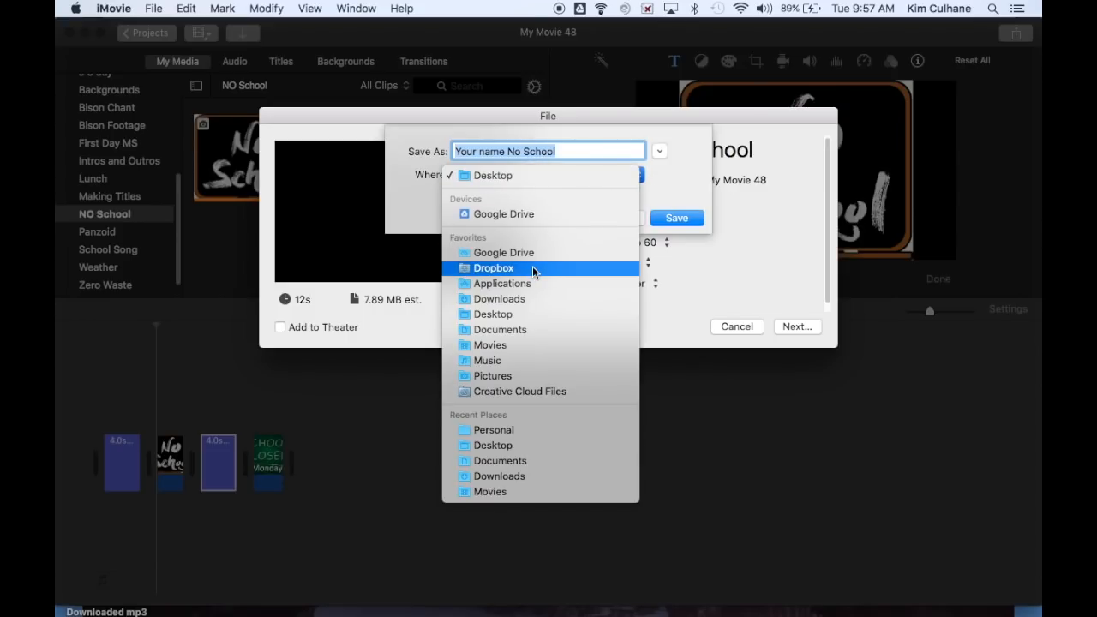
pyautogui.click(513, 348)
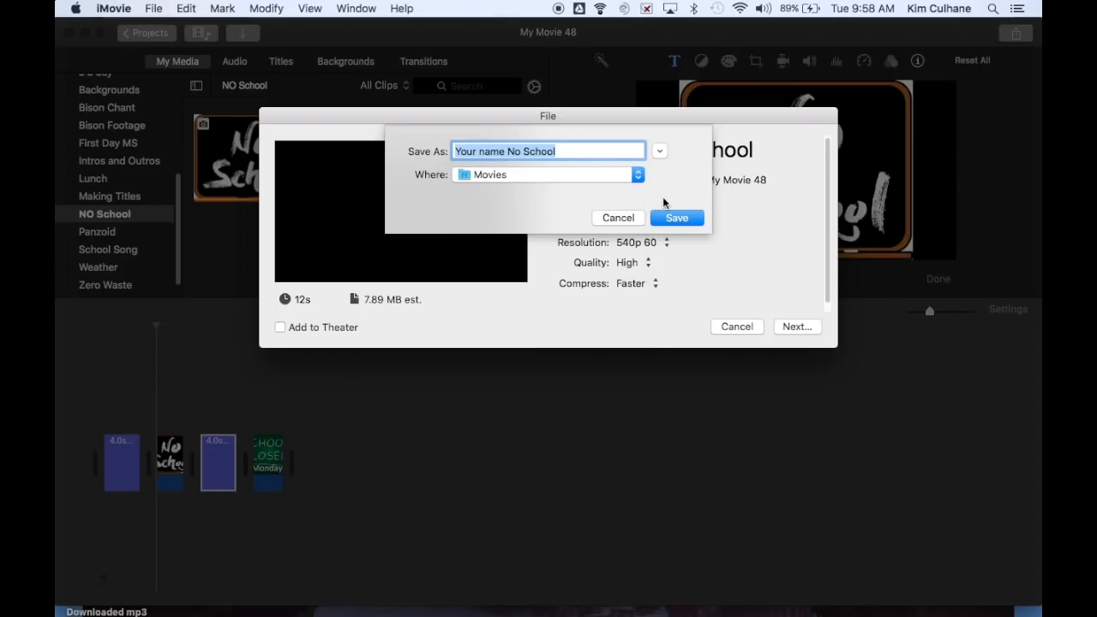
pyautogui.click(677, 218)
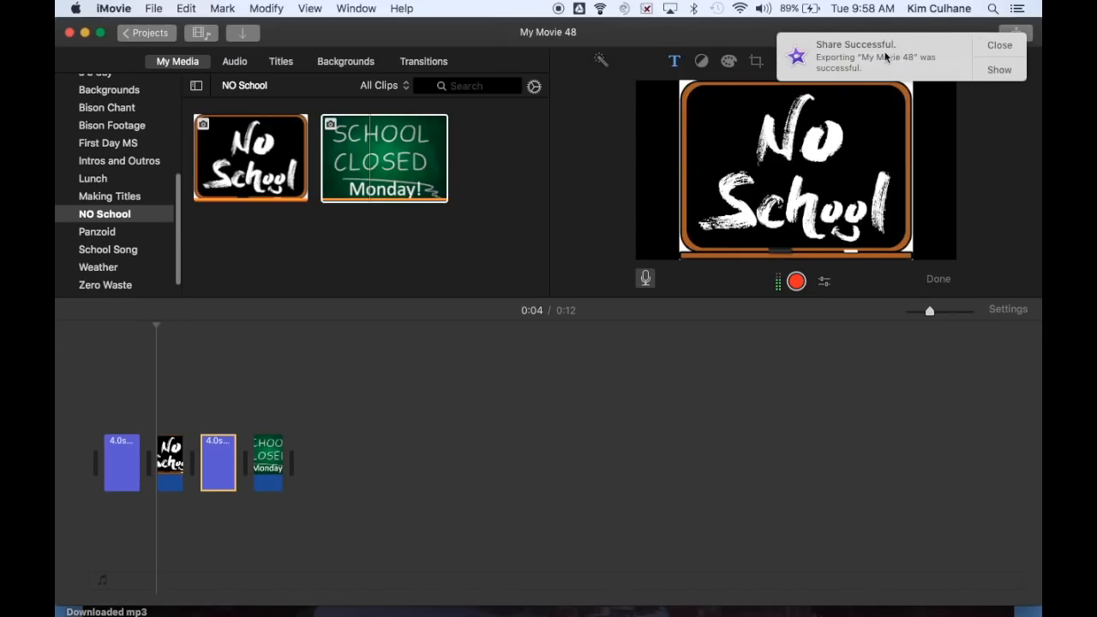
pyautogui.click(996, 47)
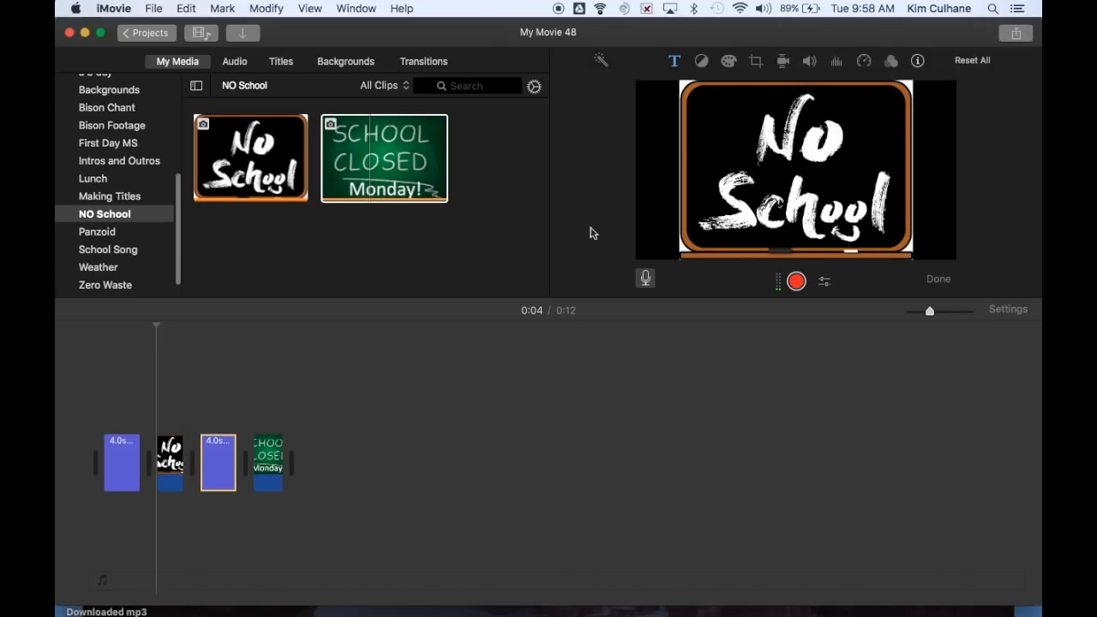